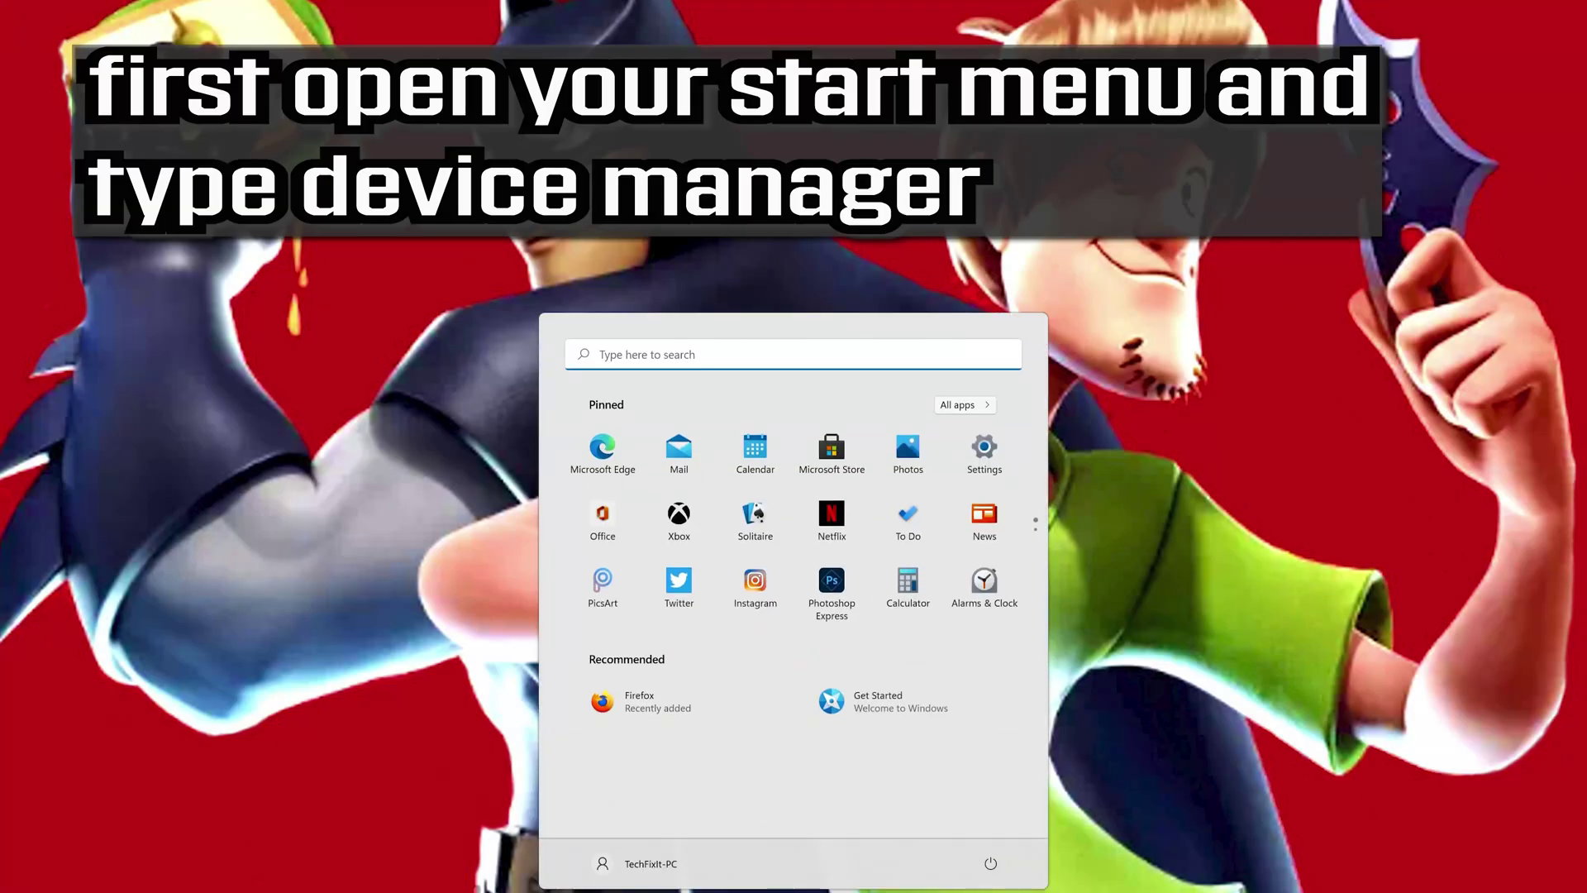
Search the Start menu for 'device manager' and open Device Manager from the results
{"action": "type", "text": "device manager"}
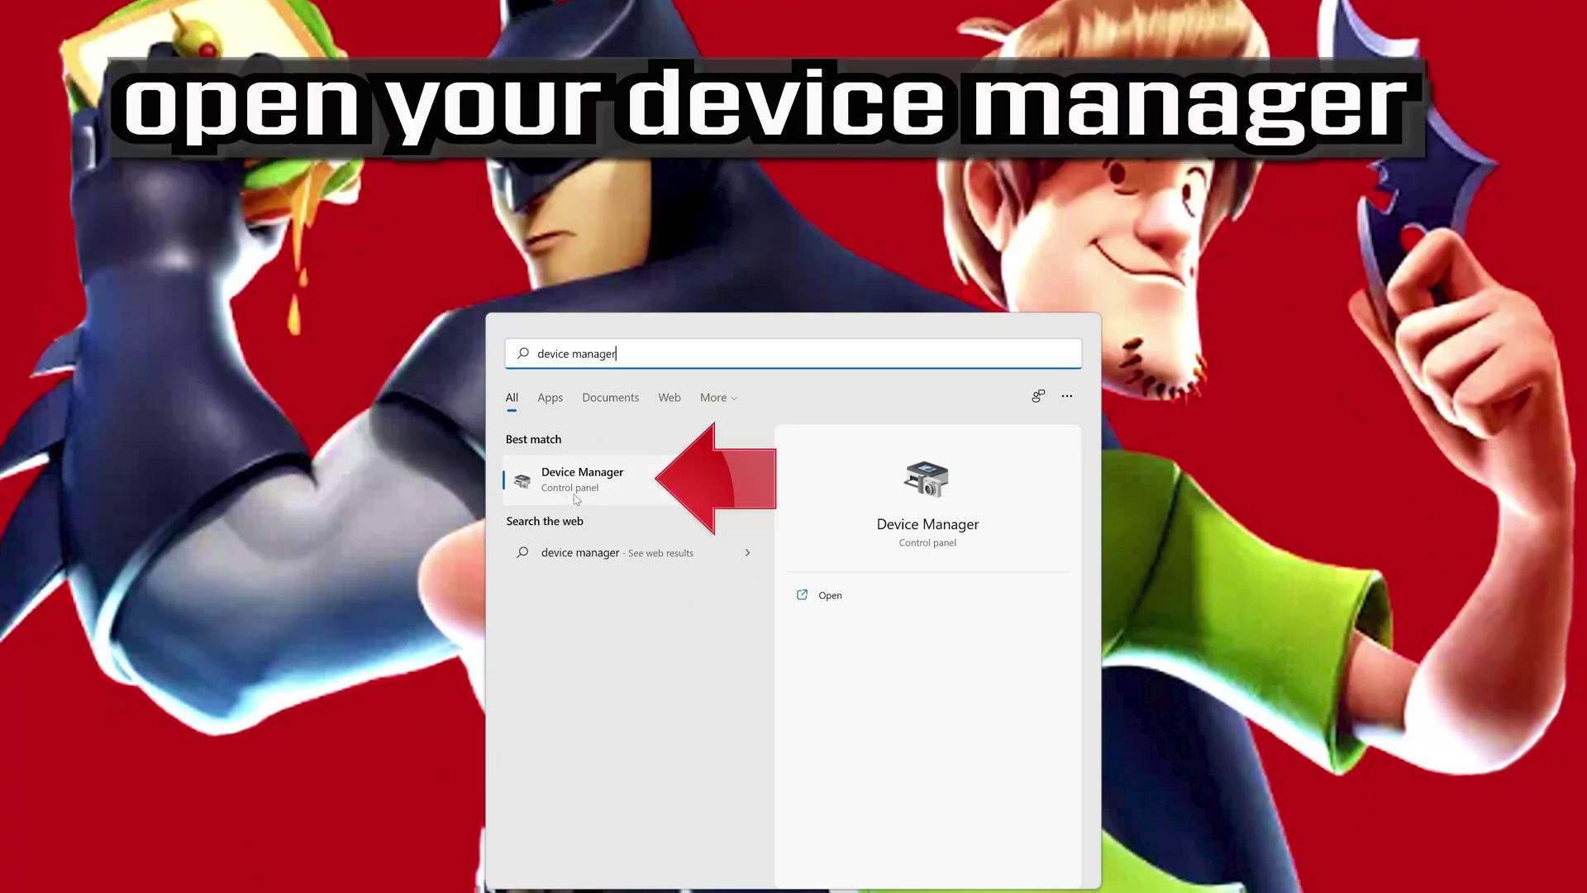
{"action": "left_click", "coordinate": [618, 487]}
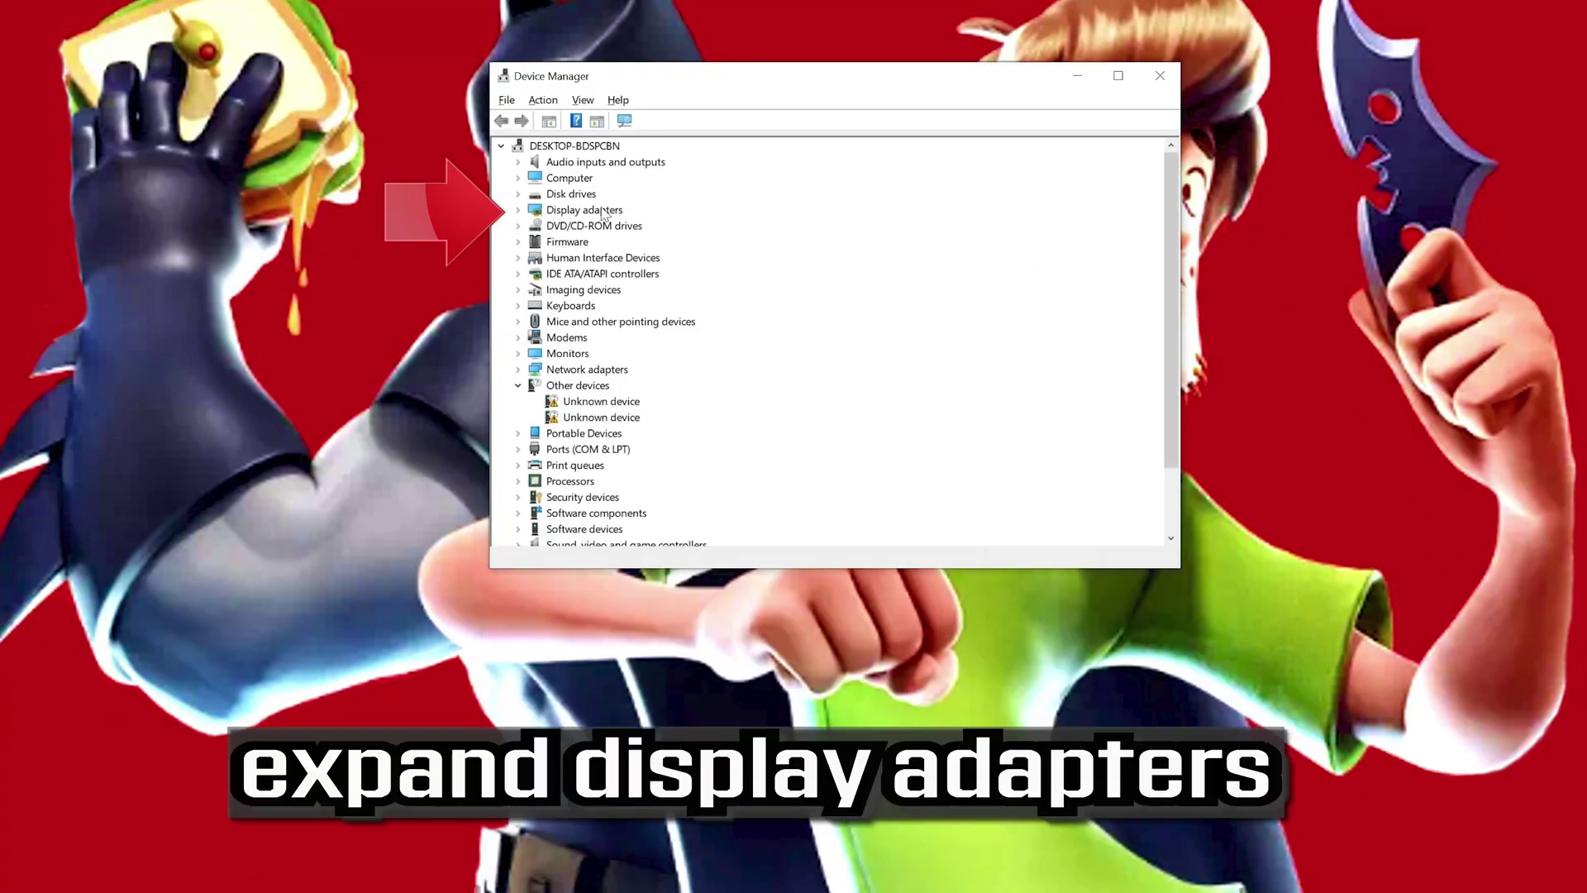
Expand Display adapters and open the Properties of the NVIDIA GeForce RTX 3080 Ti
{"action": "left_click", "coordinate": [518, 211]}
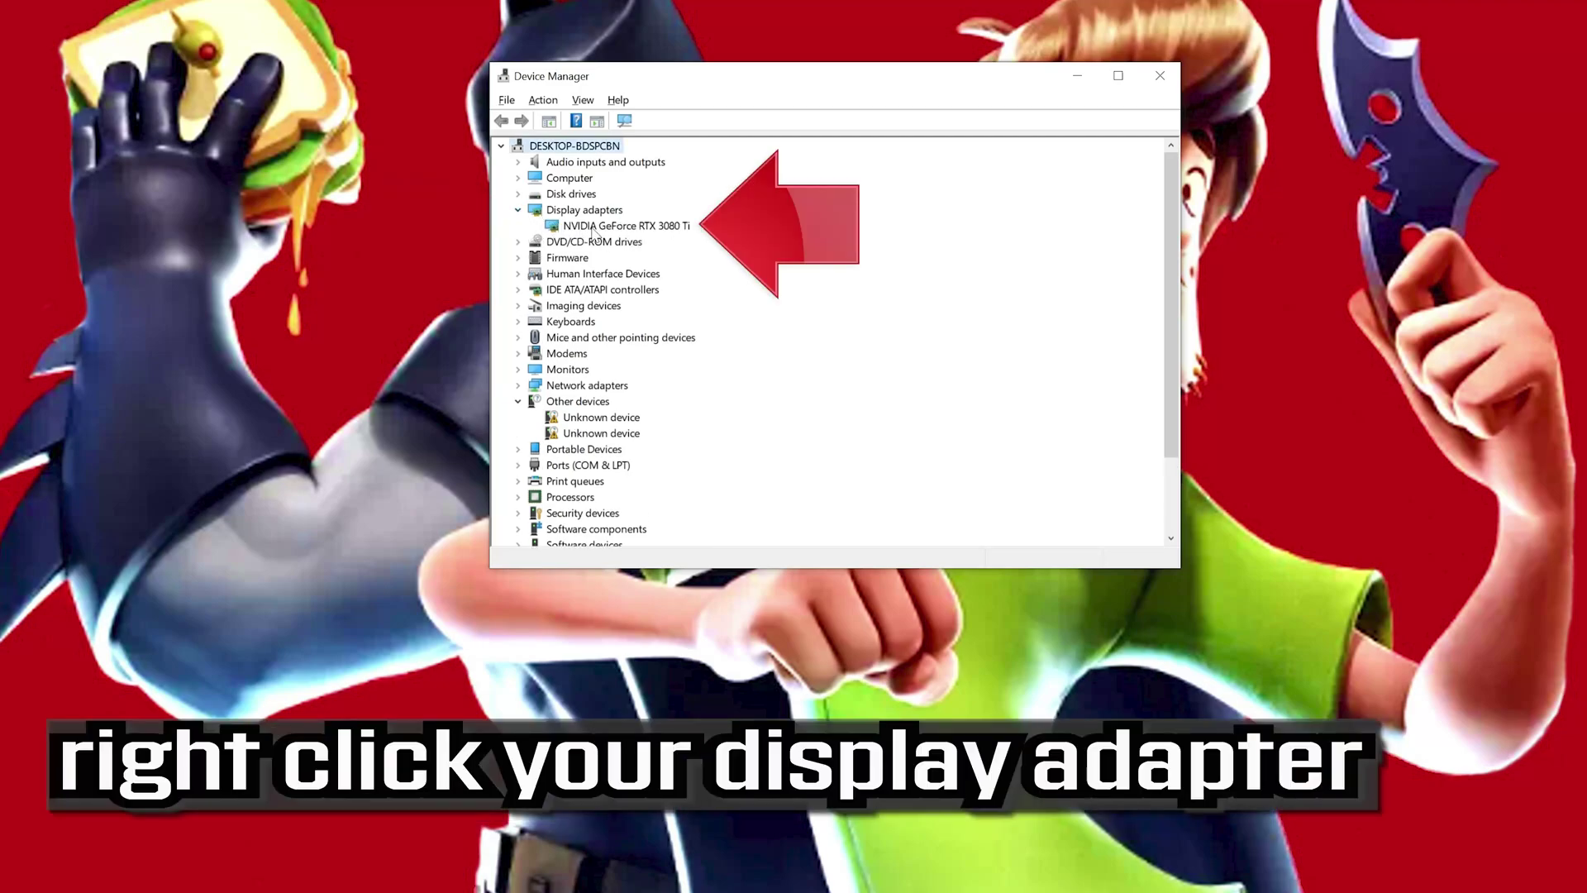
{"action": "right_click", "coordinate": [663, 229]}
{"action": "right_click", "coordinate": [664, 232]}
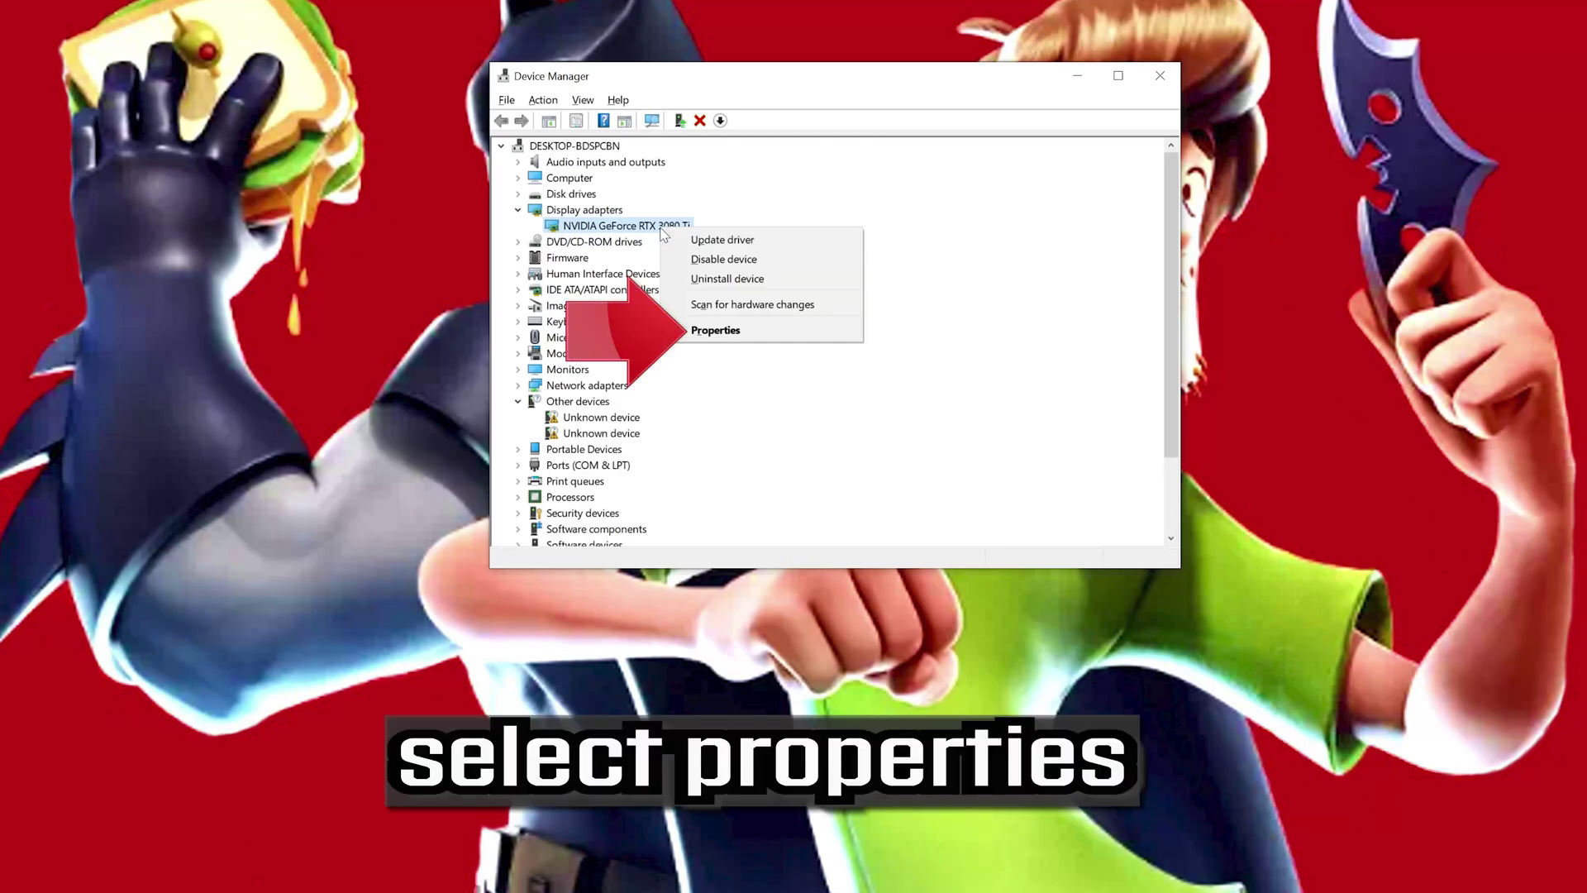
{"action": "left_click", "coordinate": [758, 332]}
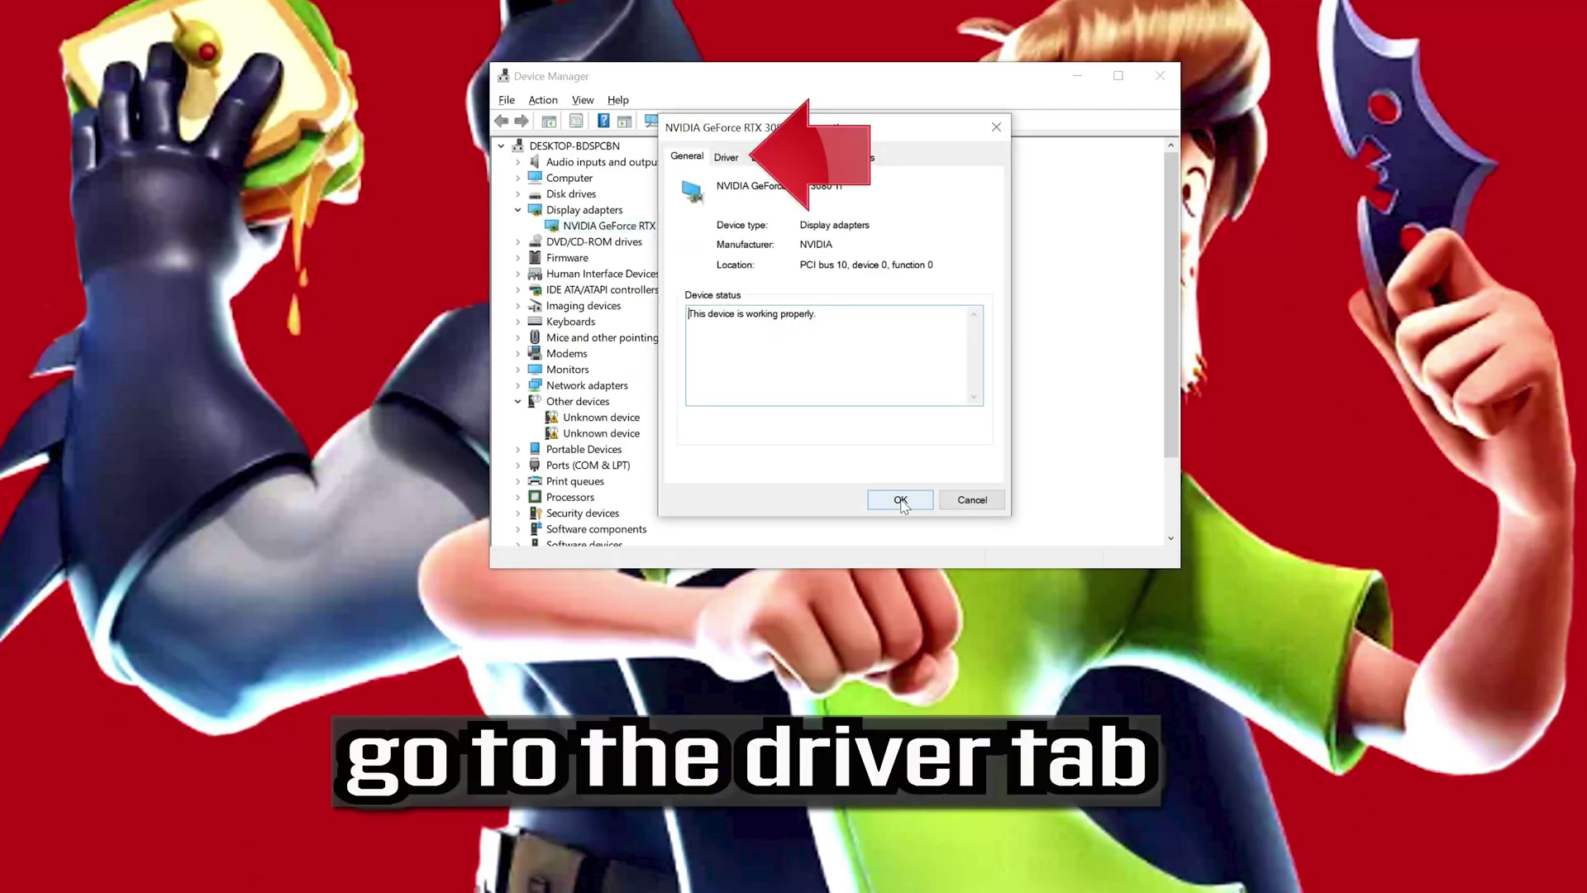
Auto-search for an RTX 3080 Ti driver, confirm the best one is installed, then close everything
{"action": "left_click", "coordinate": [727, 156]}
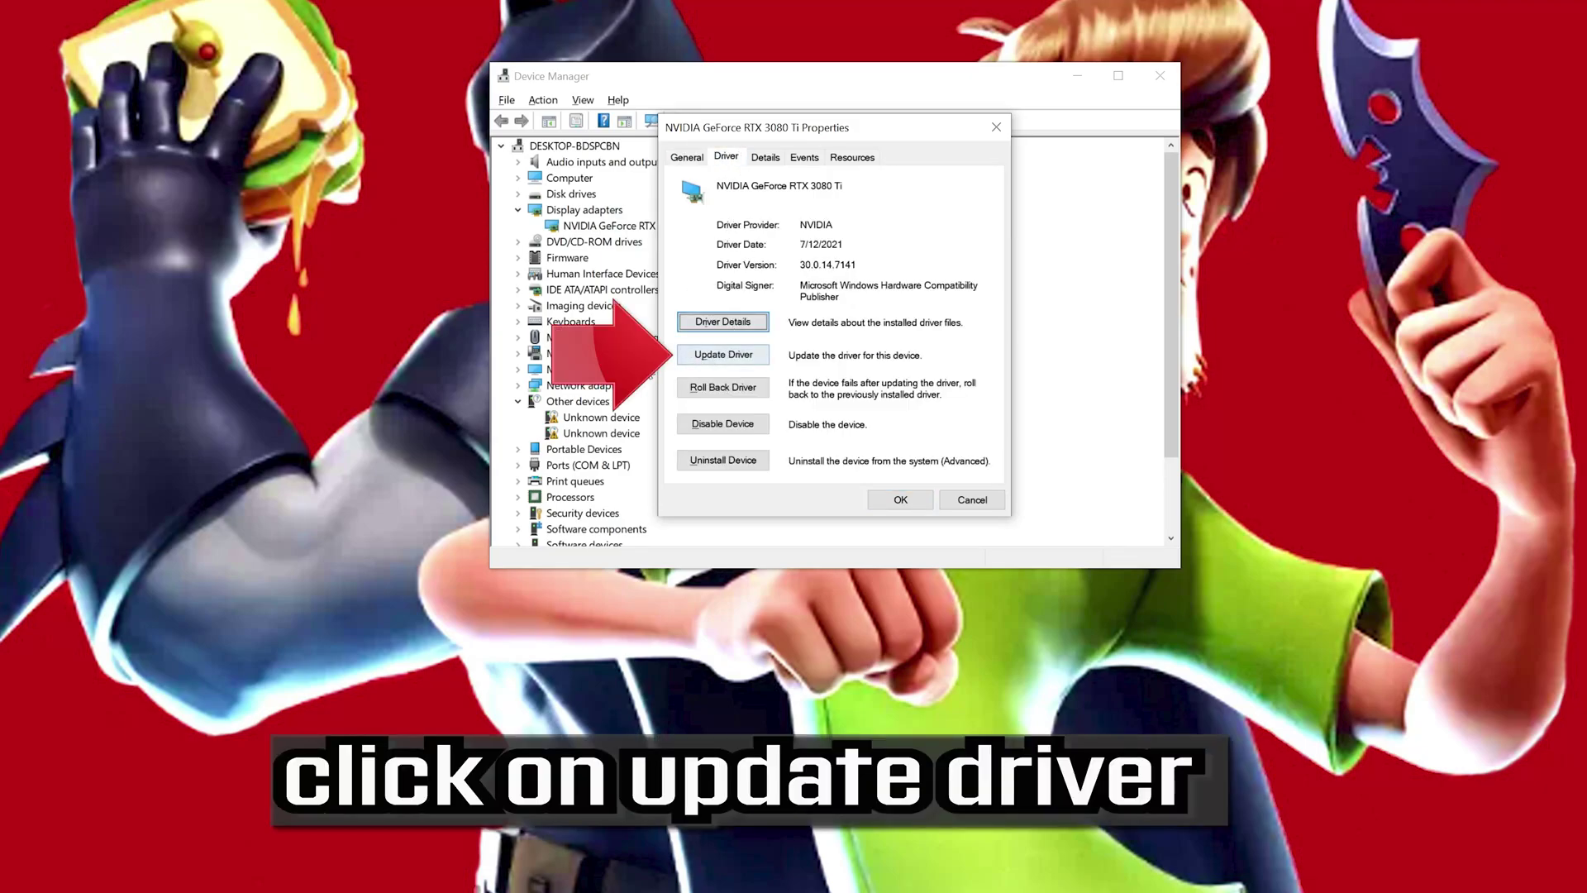
{"action": "left_click", "coordinate": [700, 356]}
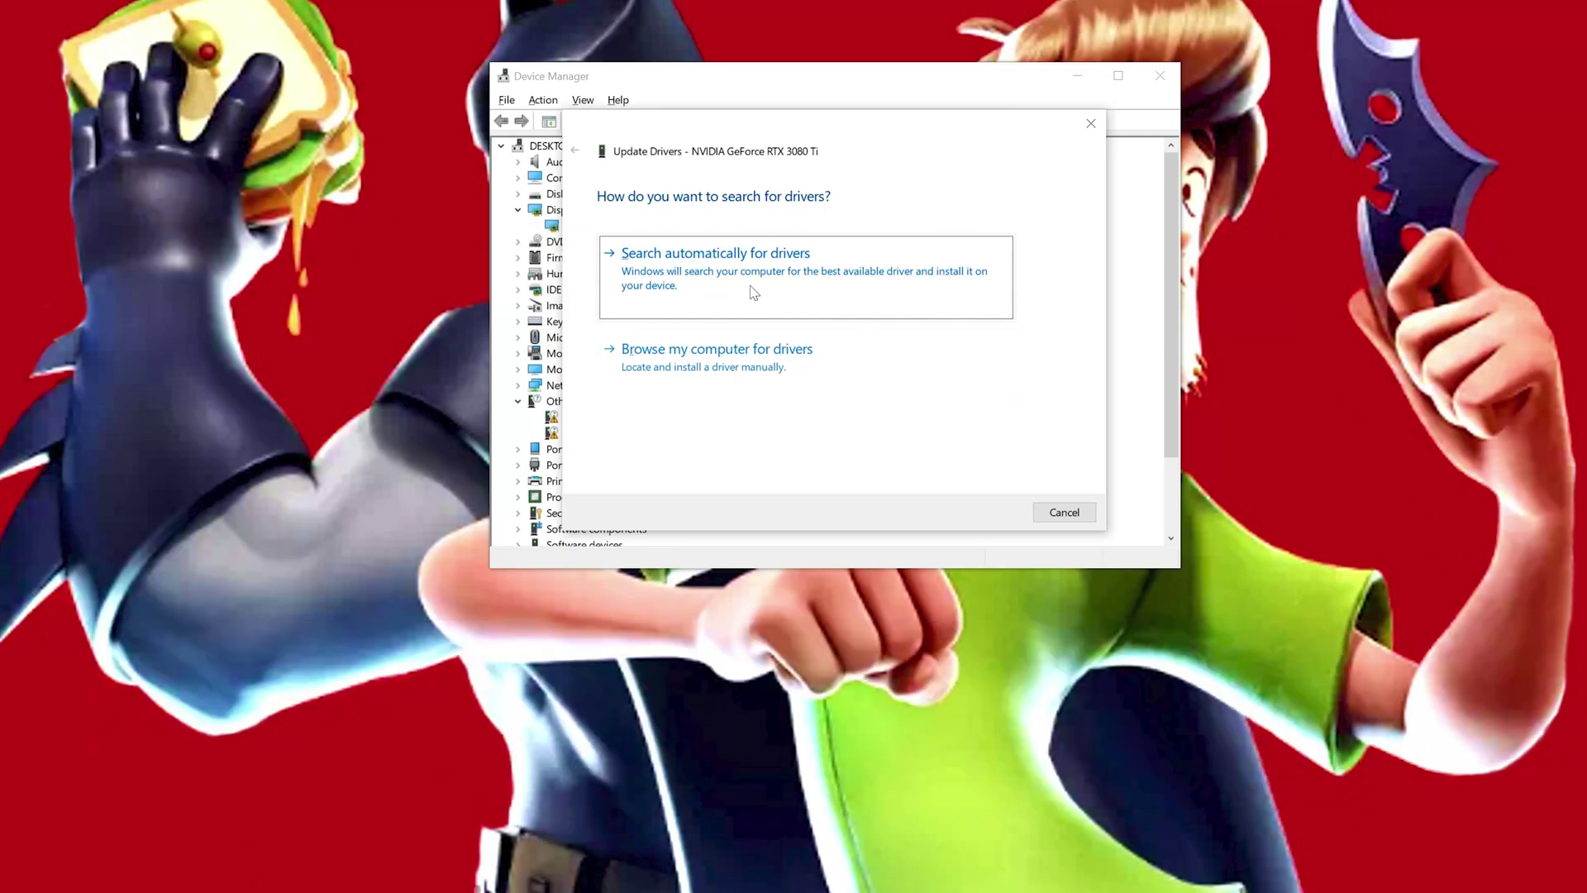
{"action": "left_click", "coordinate": [754, 292]}
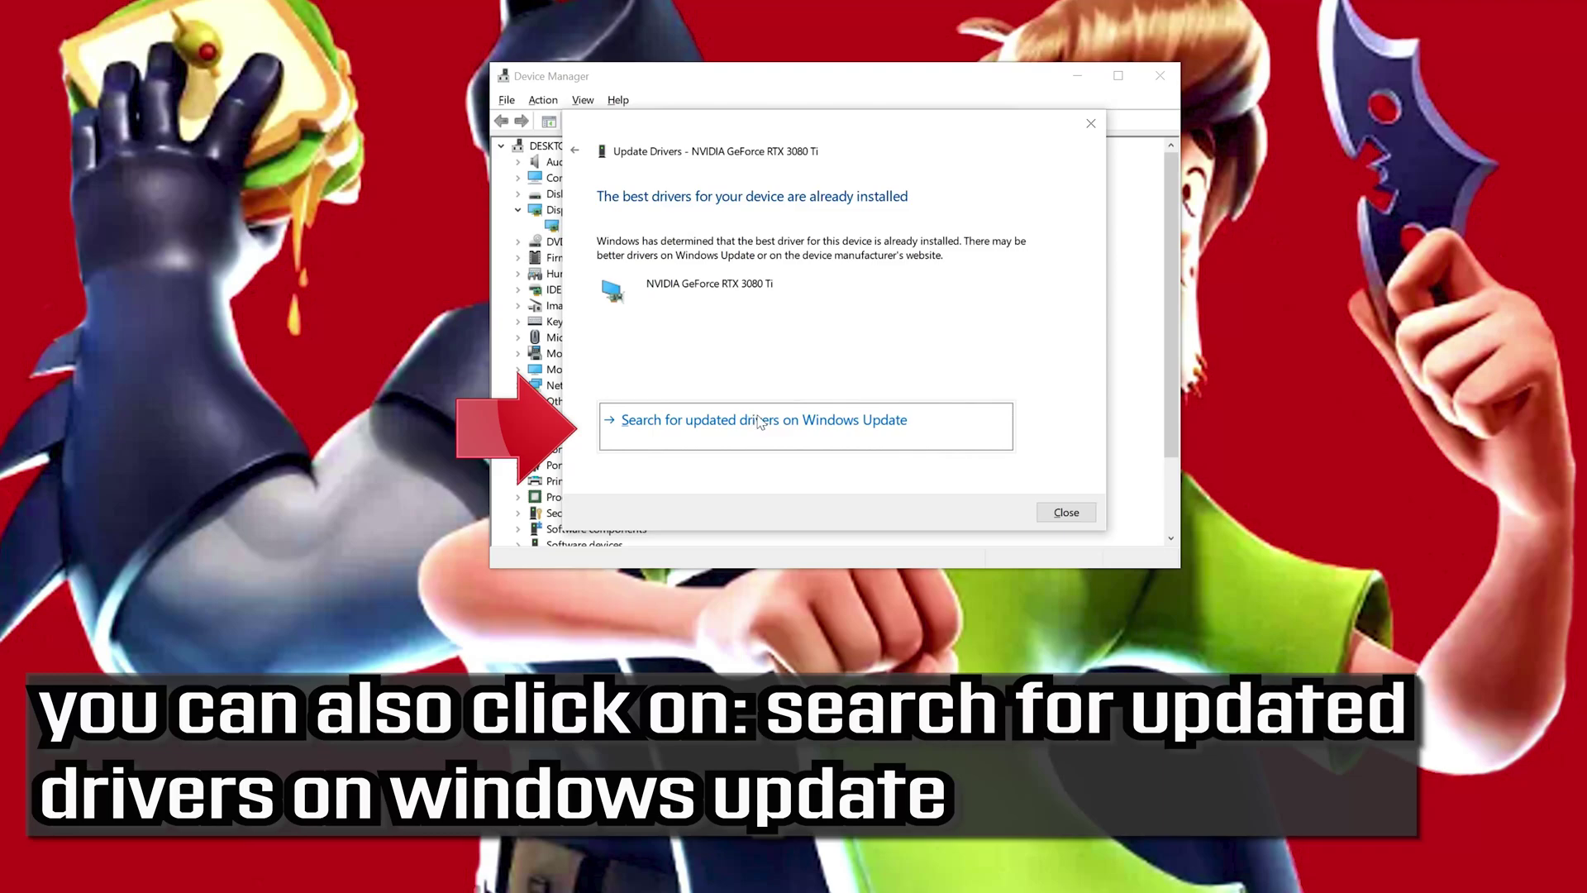
{"action": "left_click", "coordinate": [1051, 512]}
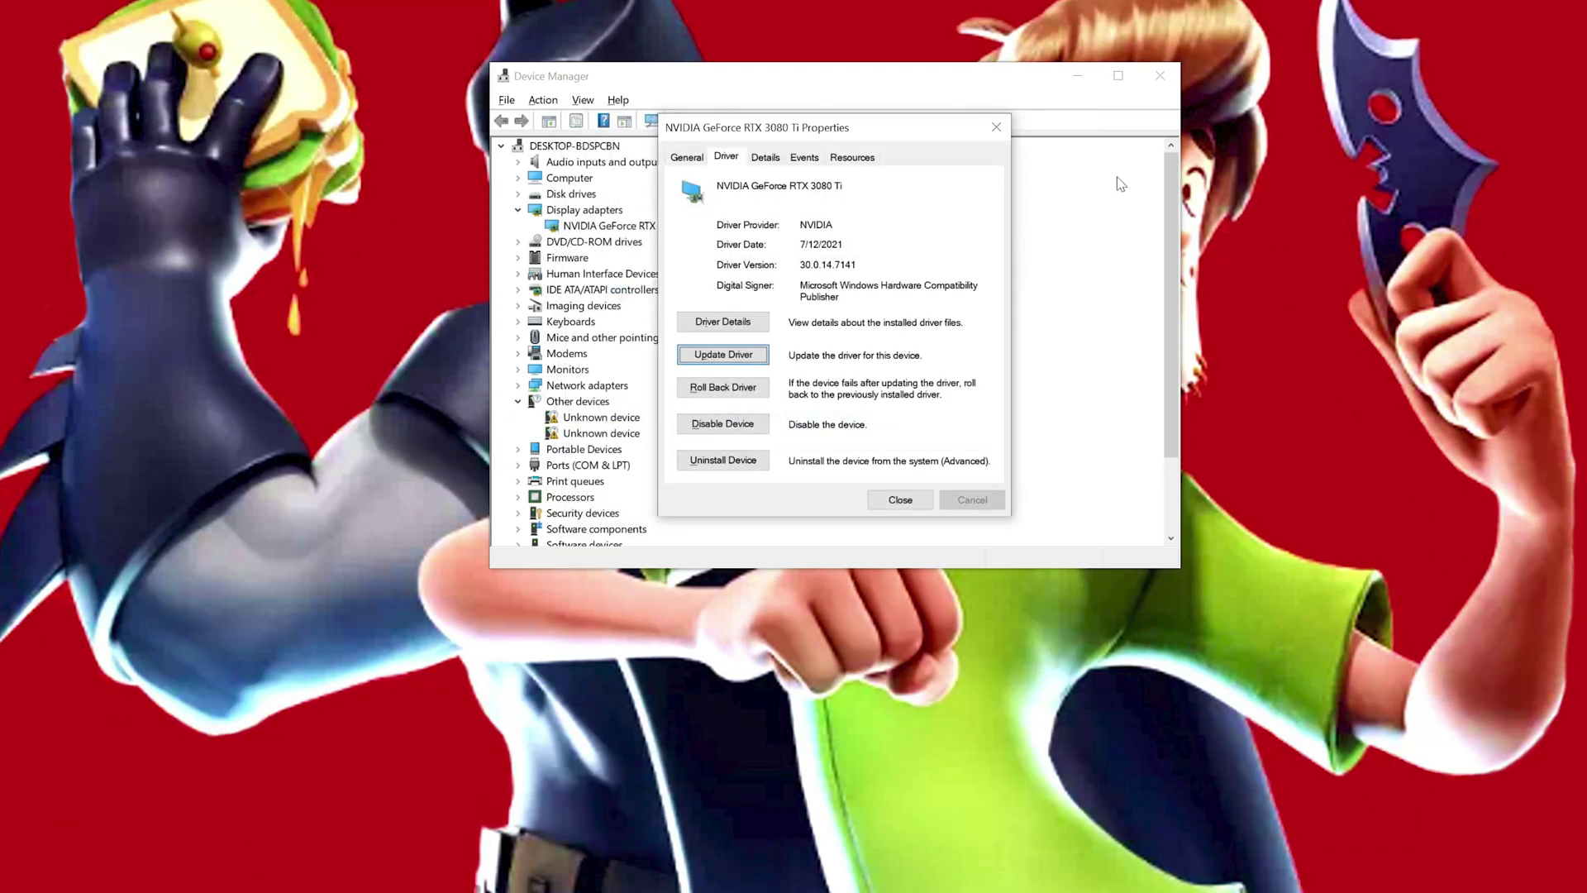
{"action": "left_click", "coordinate": [998, 123]}
{"action": "left_click", "coordinate": [1160, 86]}
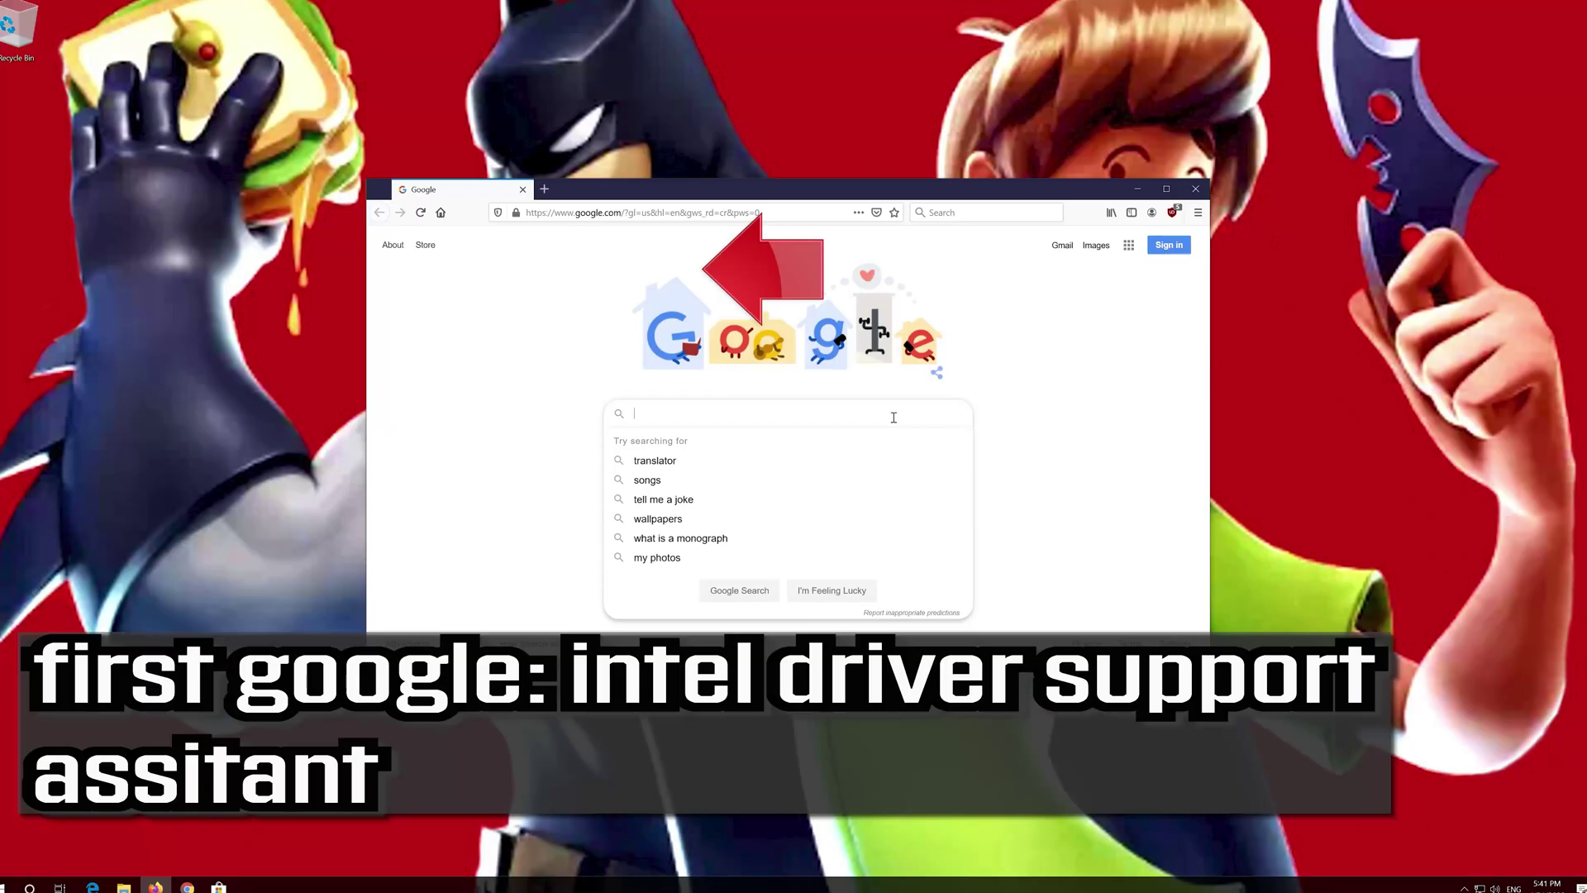
Google 'intel driver support assistant' and open the intel.com Driver & Support Assistant page
{"action": "type", "text": "intel dr"}
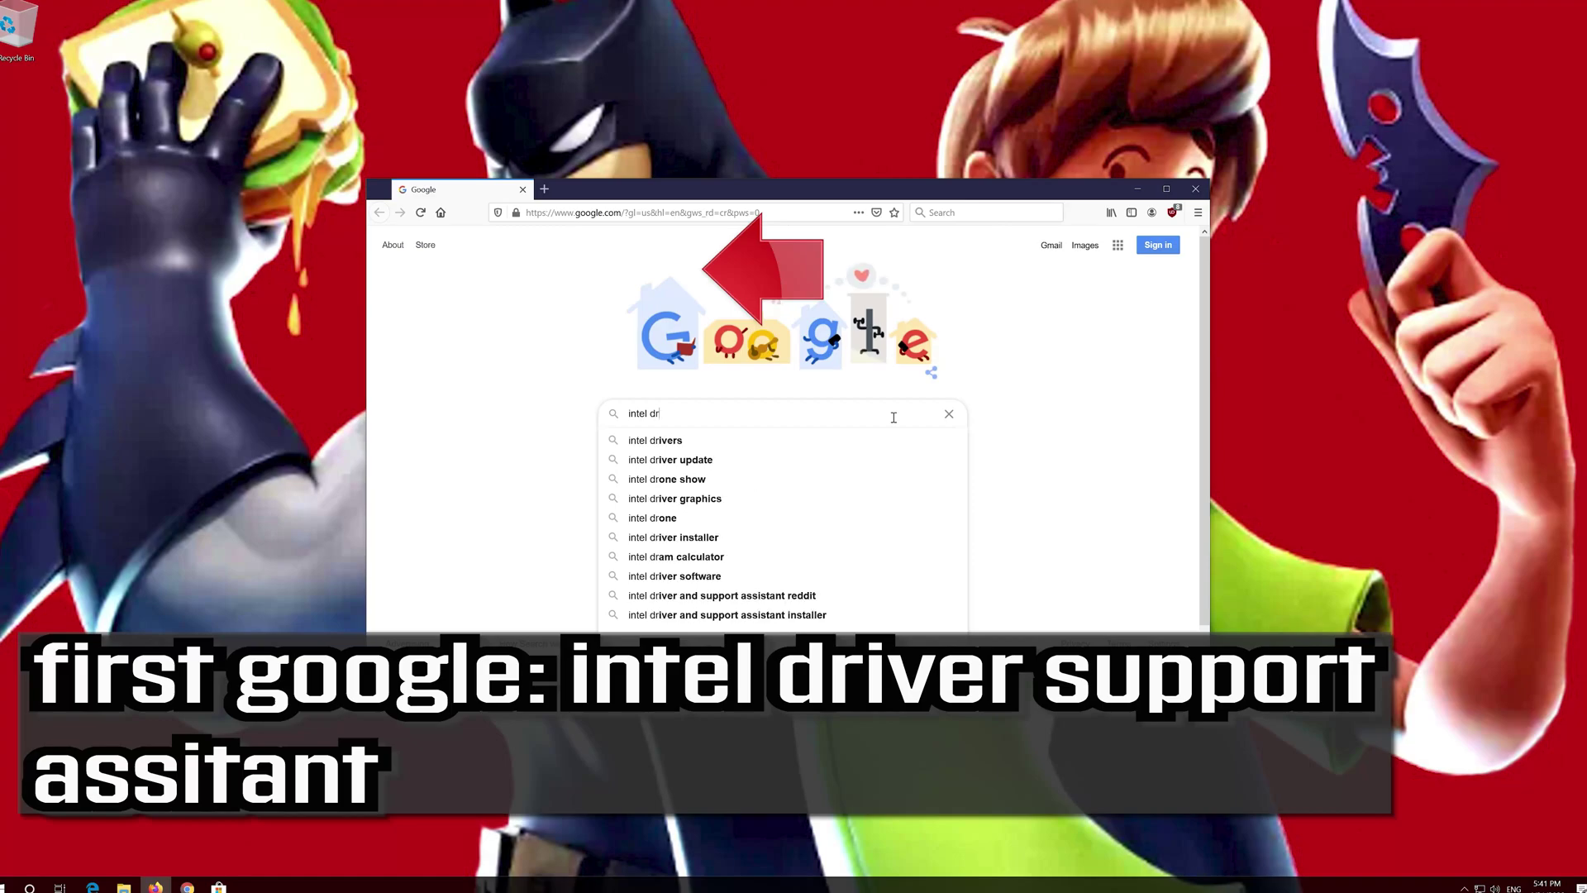
{"action": "type", "text": "iver su"}
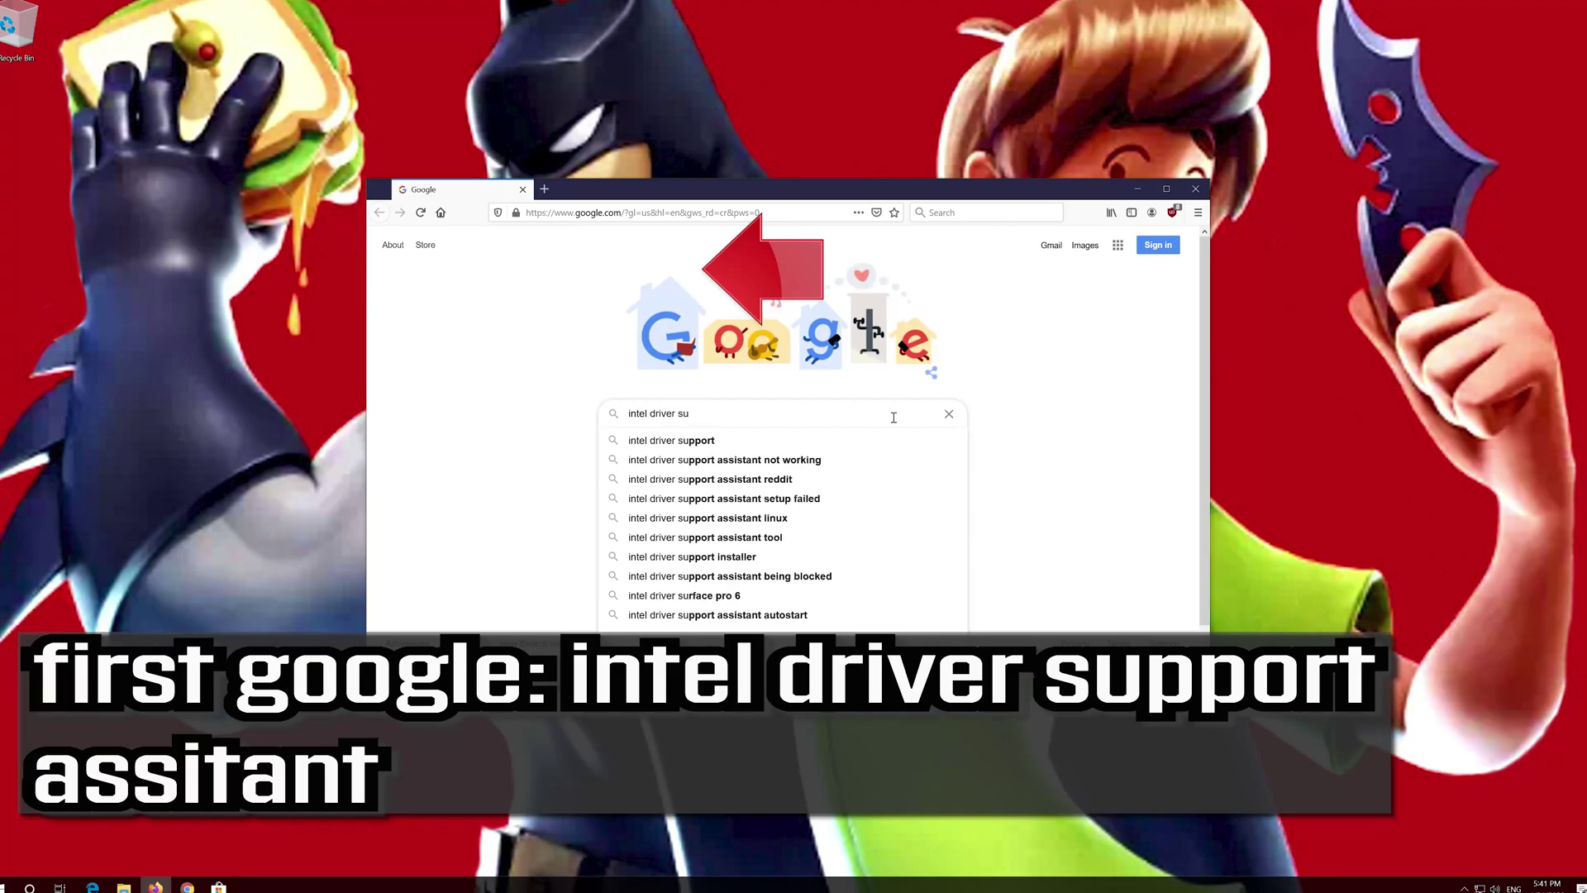
{"action": "type", "text": "pport assistant"}
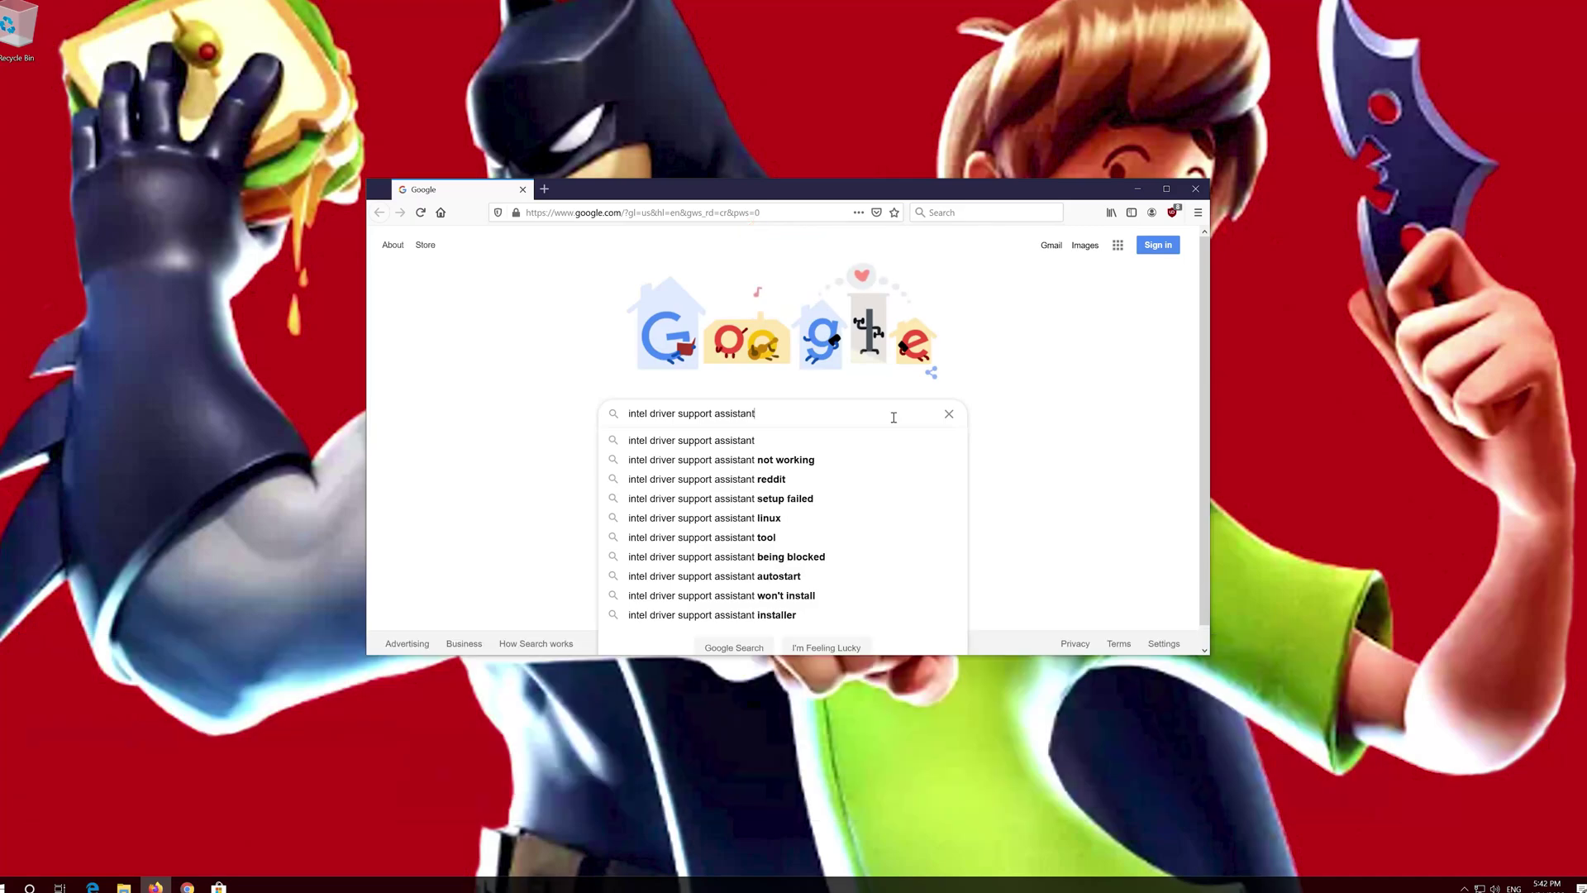
{"action": "key", "text": "Return"}
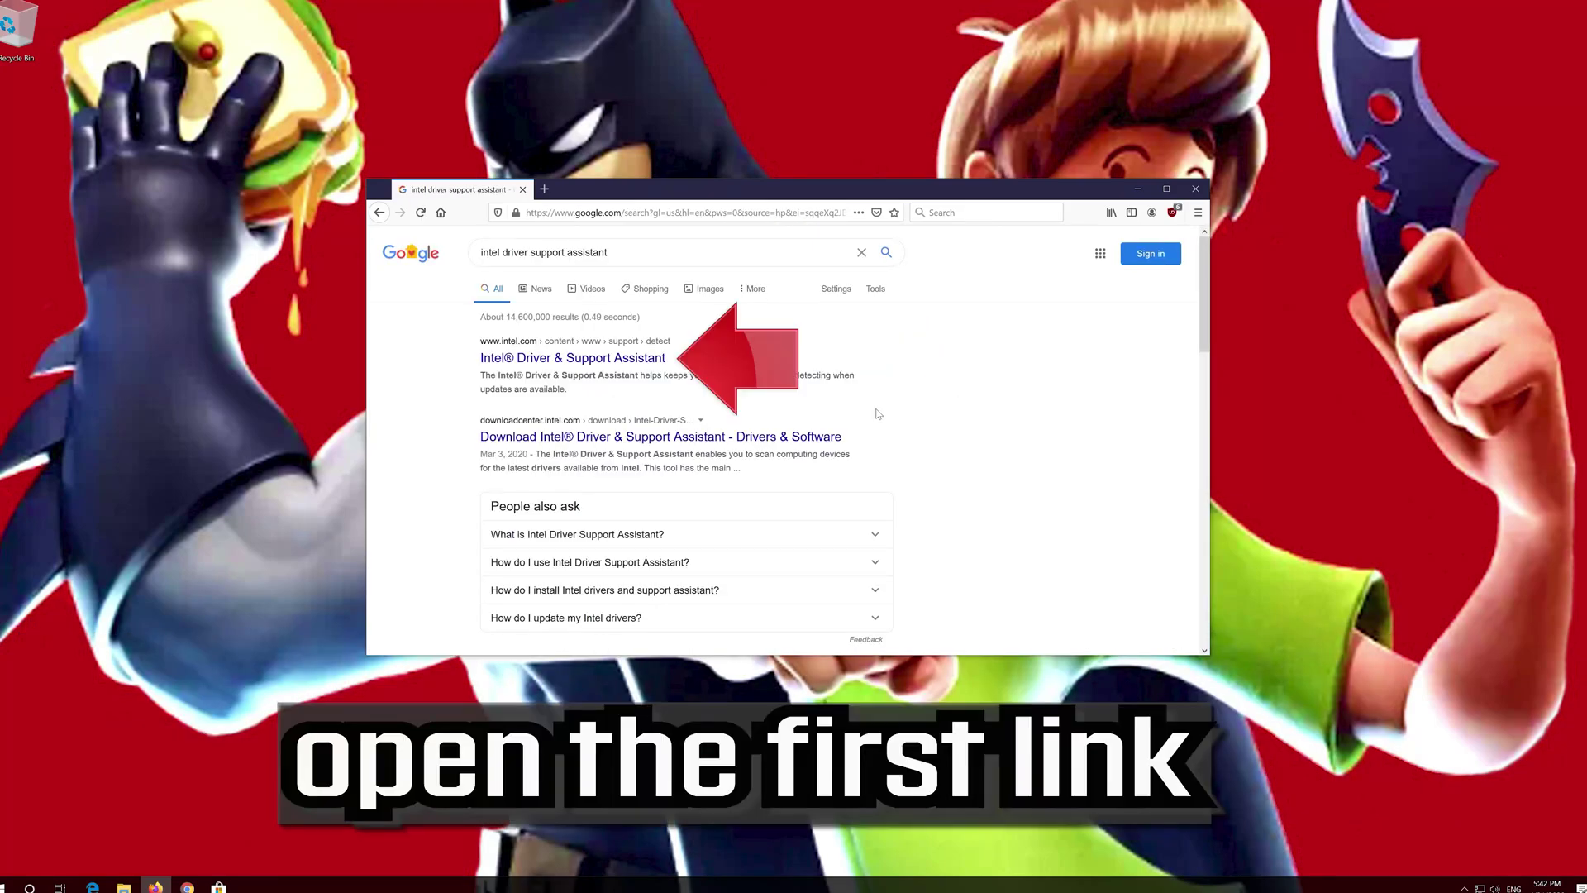
{"action": "left_click", "coordinate": [581, 359]}
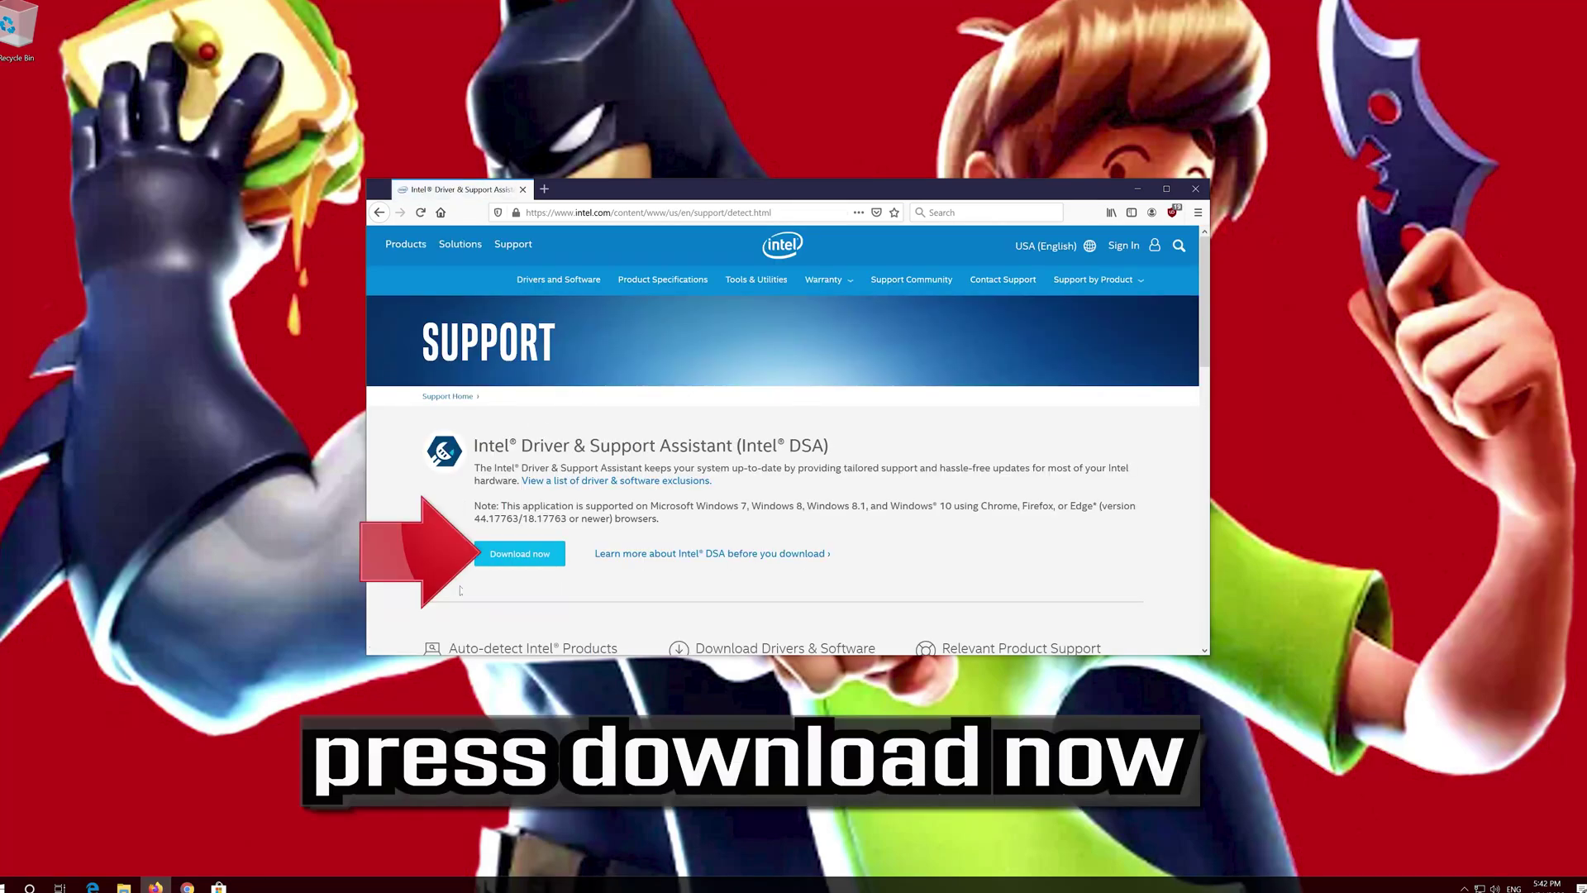
Save Intel-Driver-and-Support-Assistant-Installer.exe, launch it from the desktop and center its setup window
{"action": "left_click", "coordinate": [560, 551]}
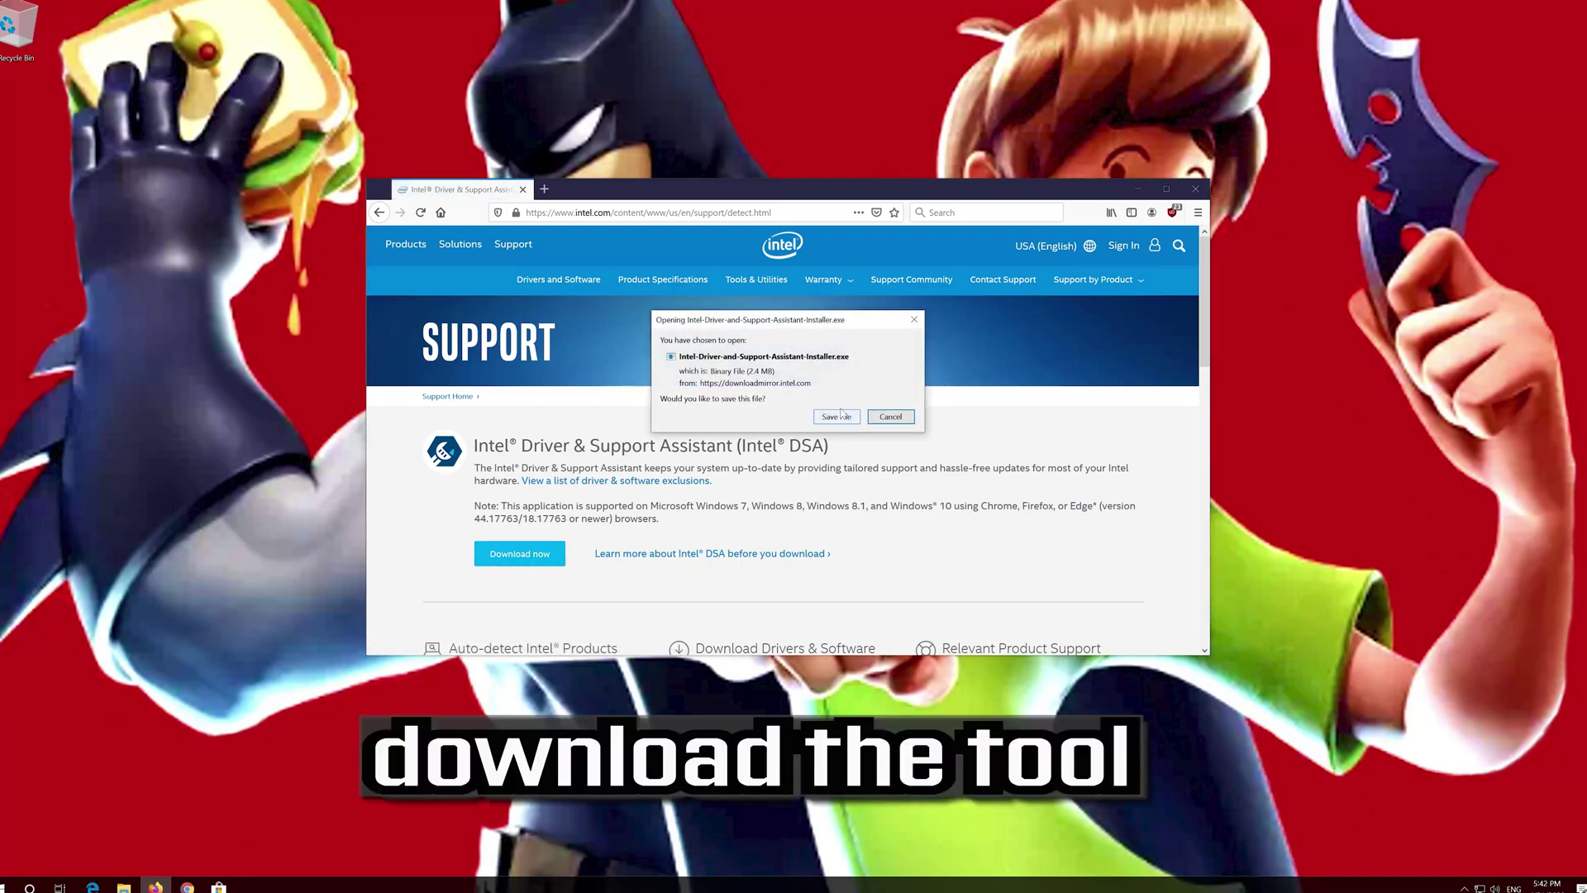
{"action": "left_click", "coordinate": [835, 416]}
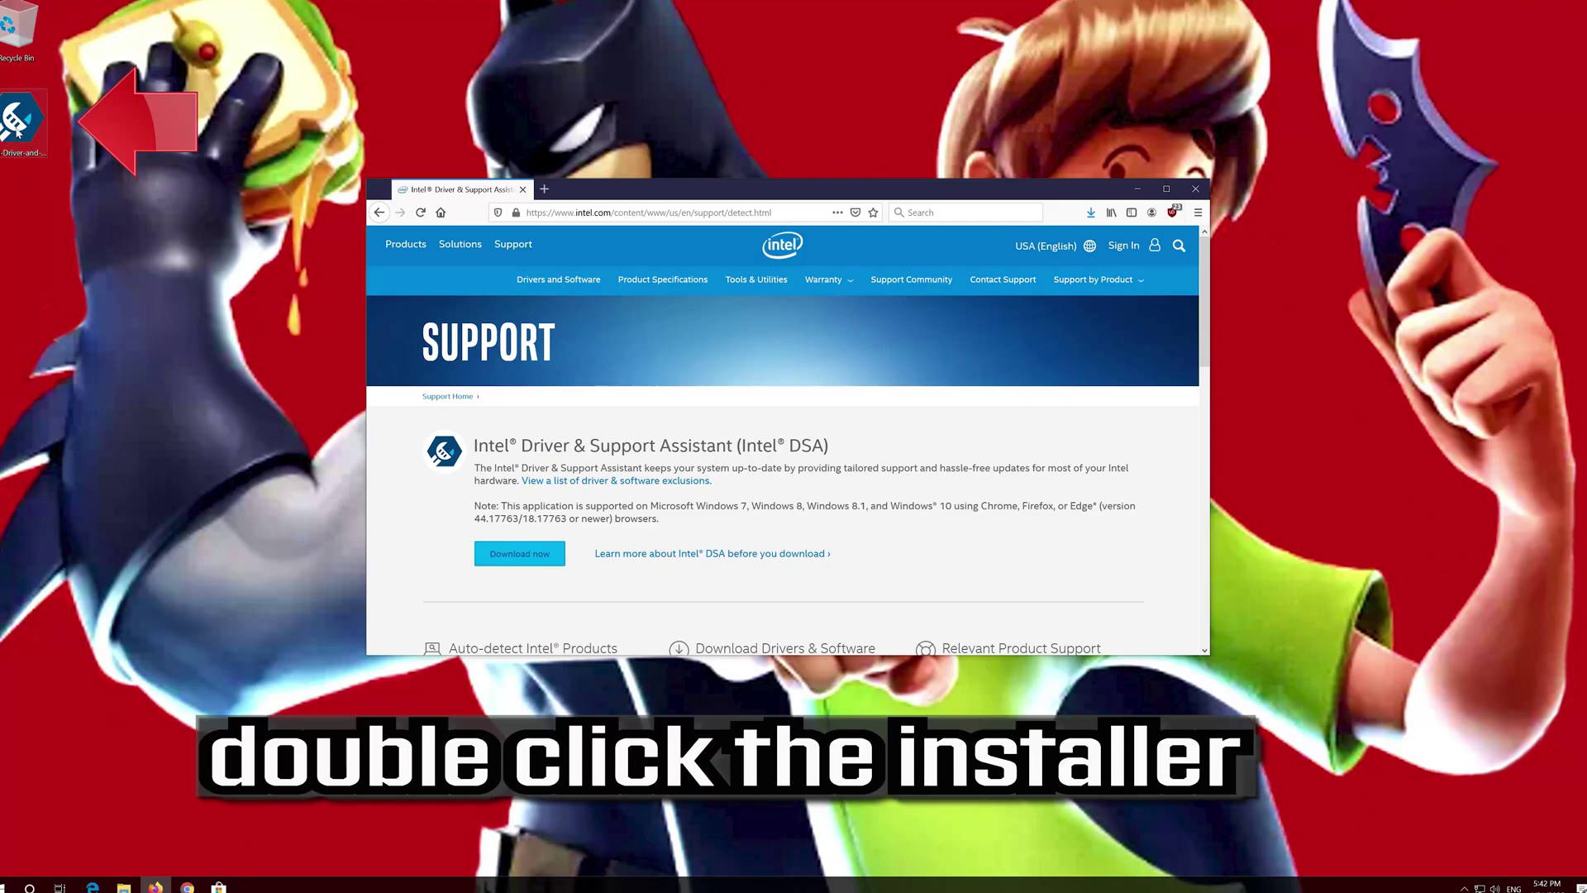
{"action": "double_click", "coordinate": [14, 135]}
{"action": "left_click_drag", "start_coordinate": [206, 177], "coordinate": [621, 253]}
Accept the Intel DSA license, install, join the Computing Improvement Program and approve UAC
{"action": "left_click", "coordinate": [592, 481]}
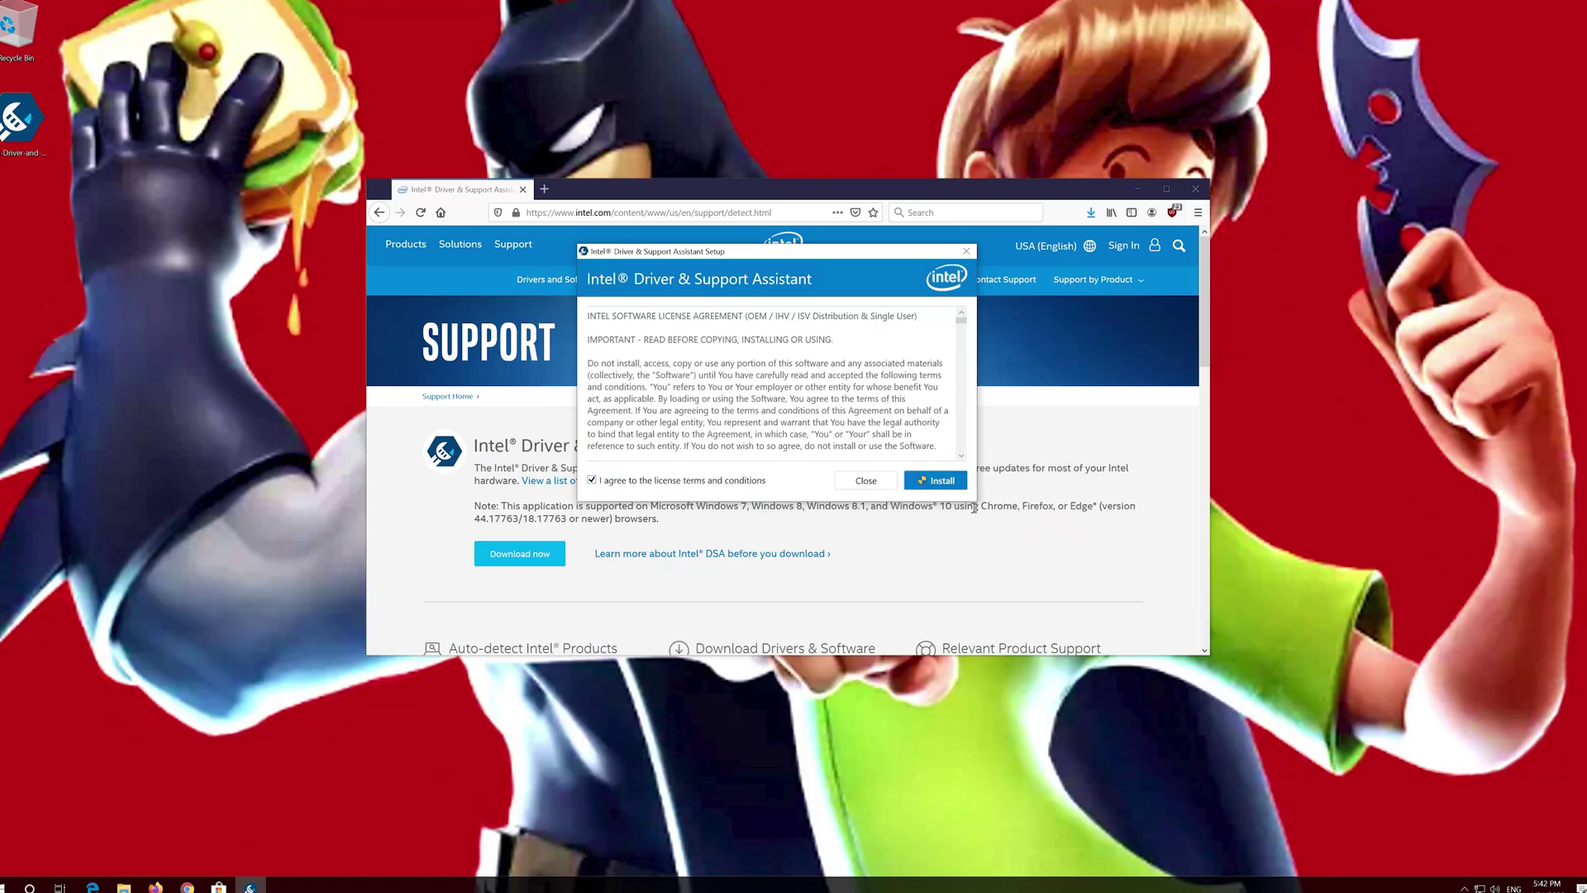
{"action": "left_click", "coordinate": [945, 483]}
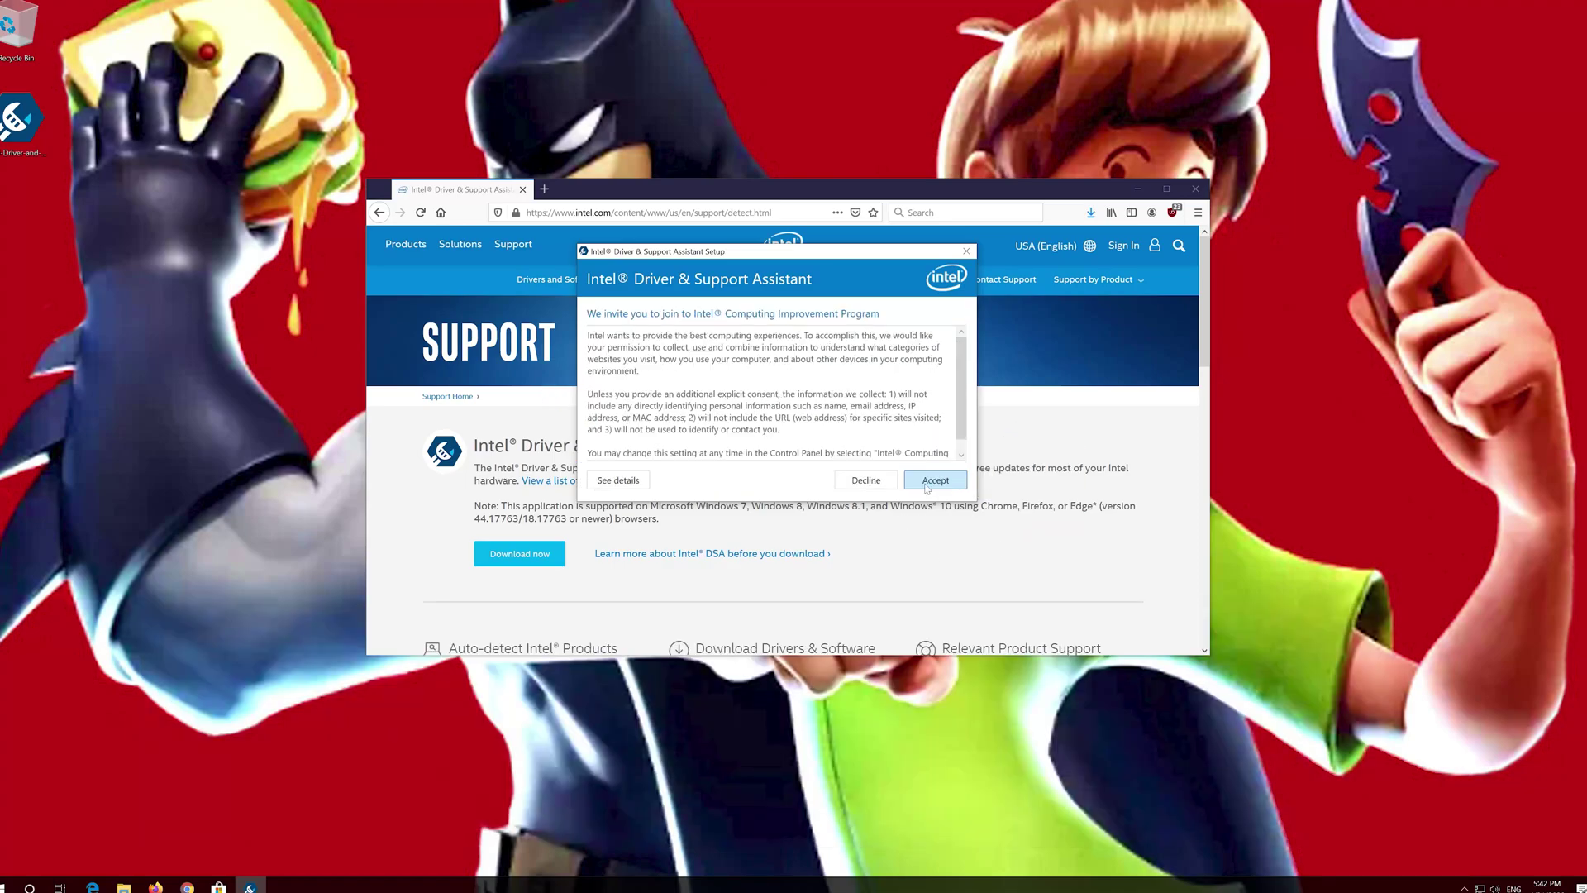
{"action": "left_click", "coordinate": [927, 487]}
{"action": "left_click", "coordinate": [716, 529]}
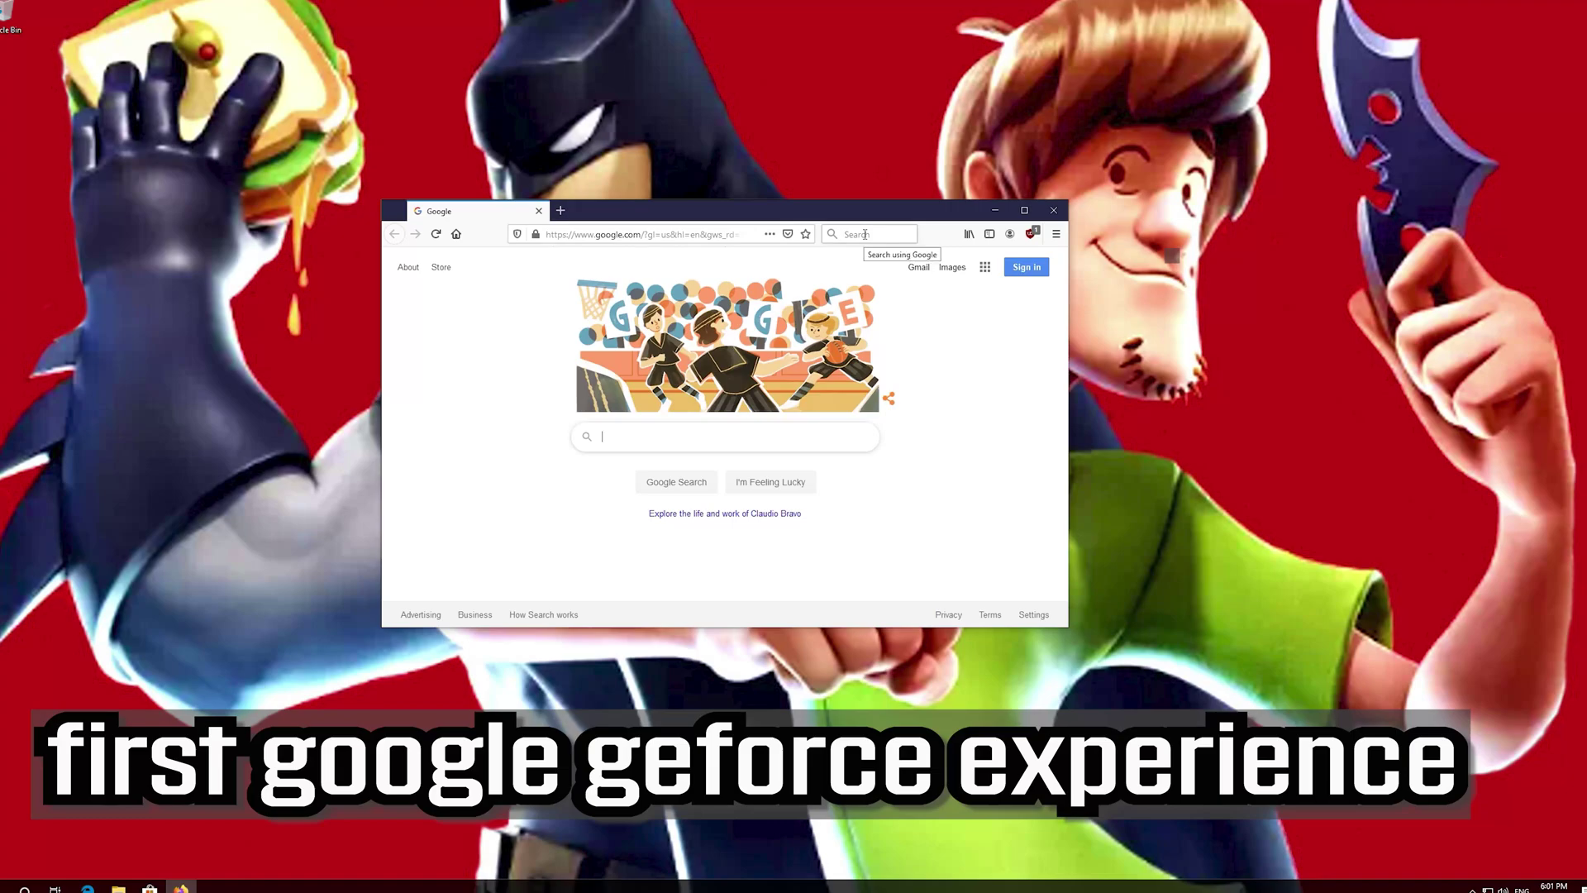
Google 'geforce experience' and open the 'GeForce Experience - Nvidia' result
{"action": "type", "text": "geforce ex"}
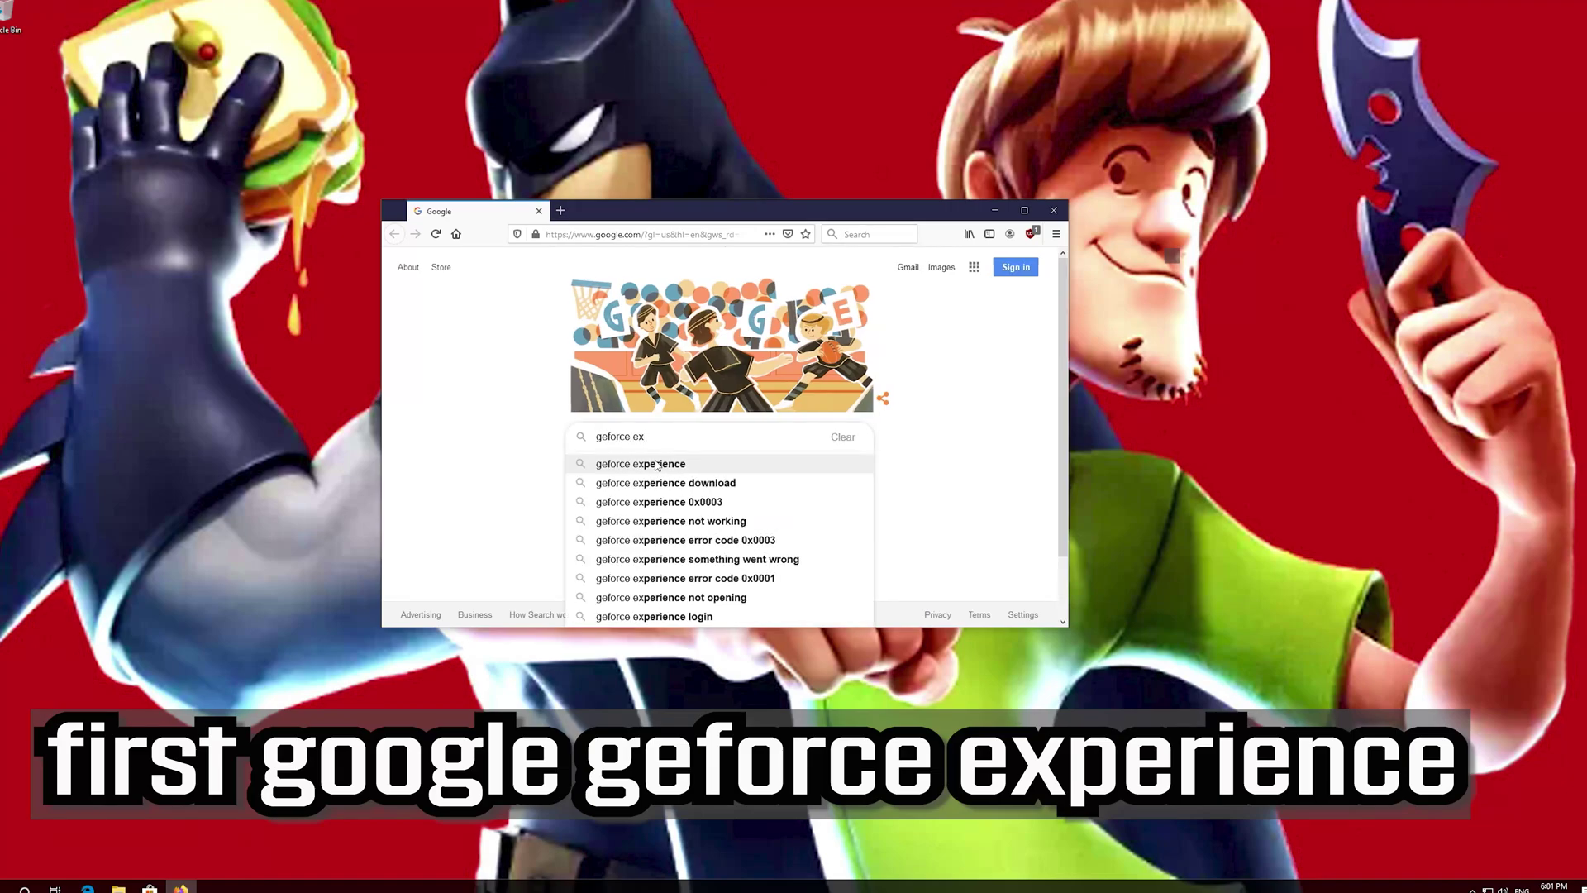
{"action": "type", "text": "perience"}
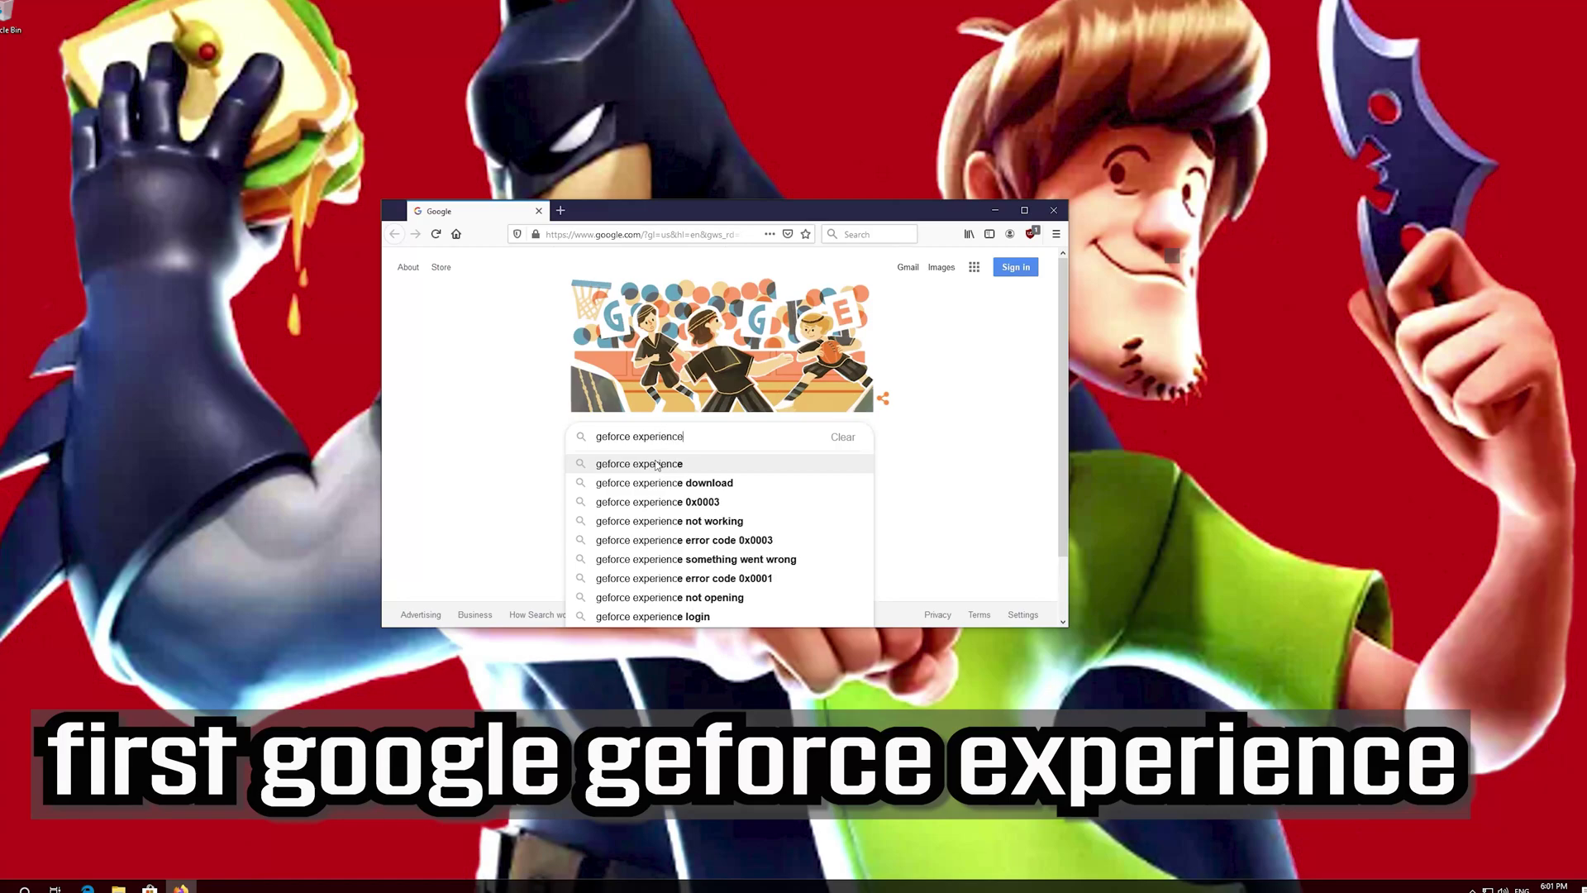
{"action": "key", "text": "Return"}
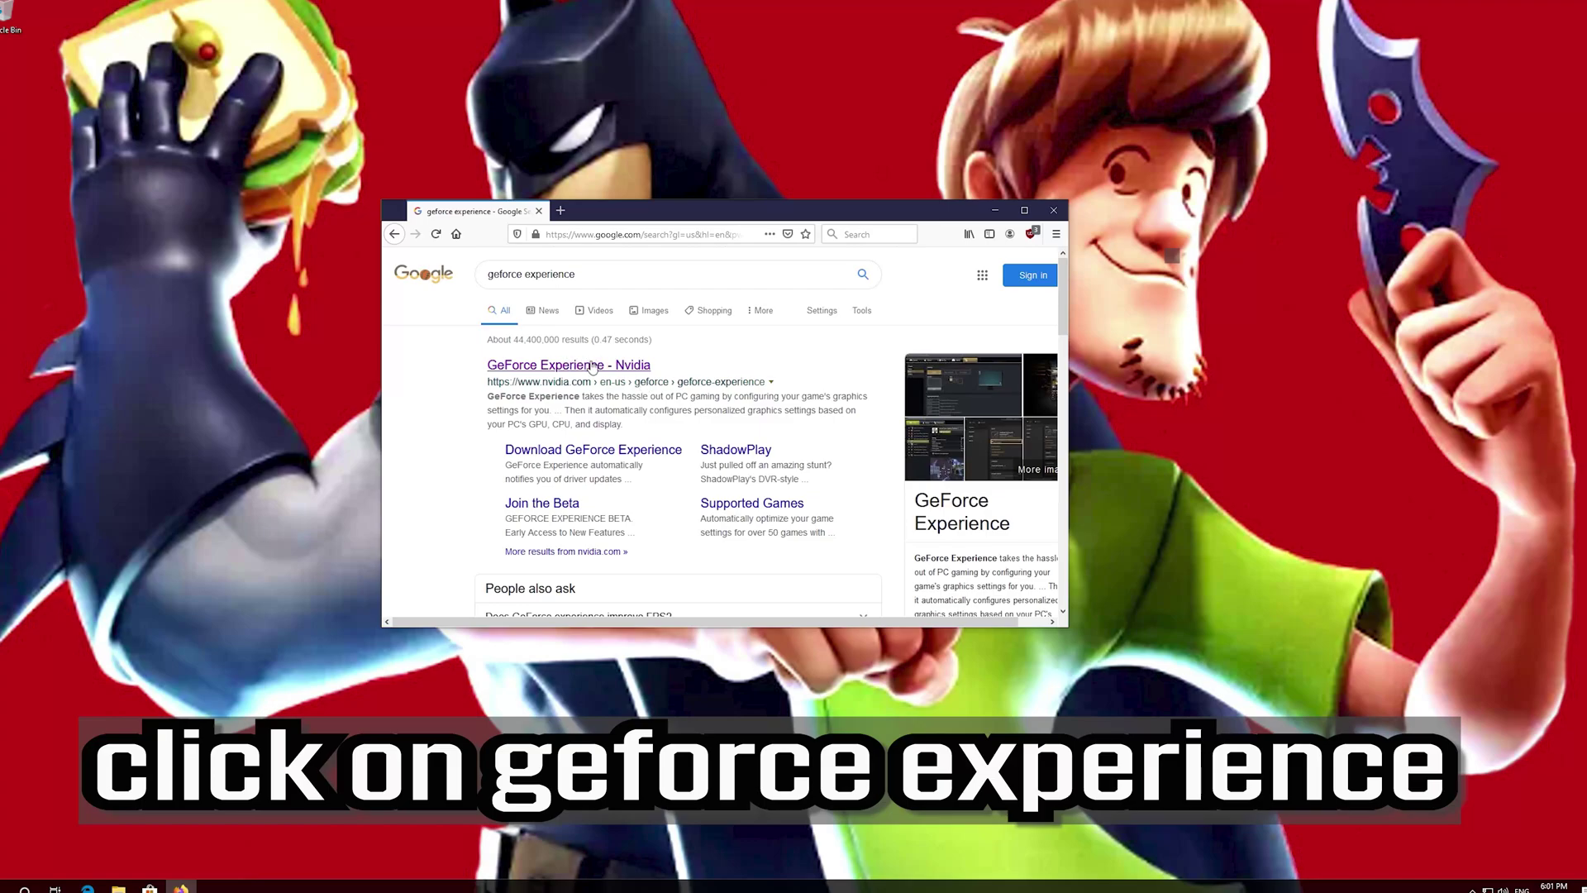
{"action": "left_click", "coordinate": [592, 366]}
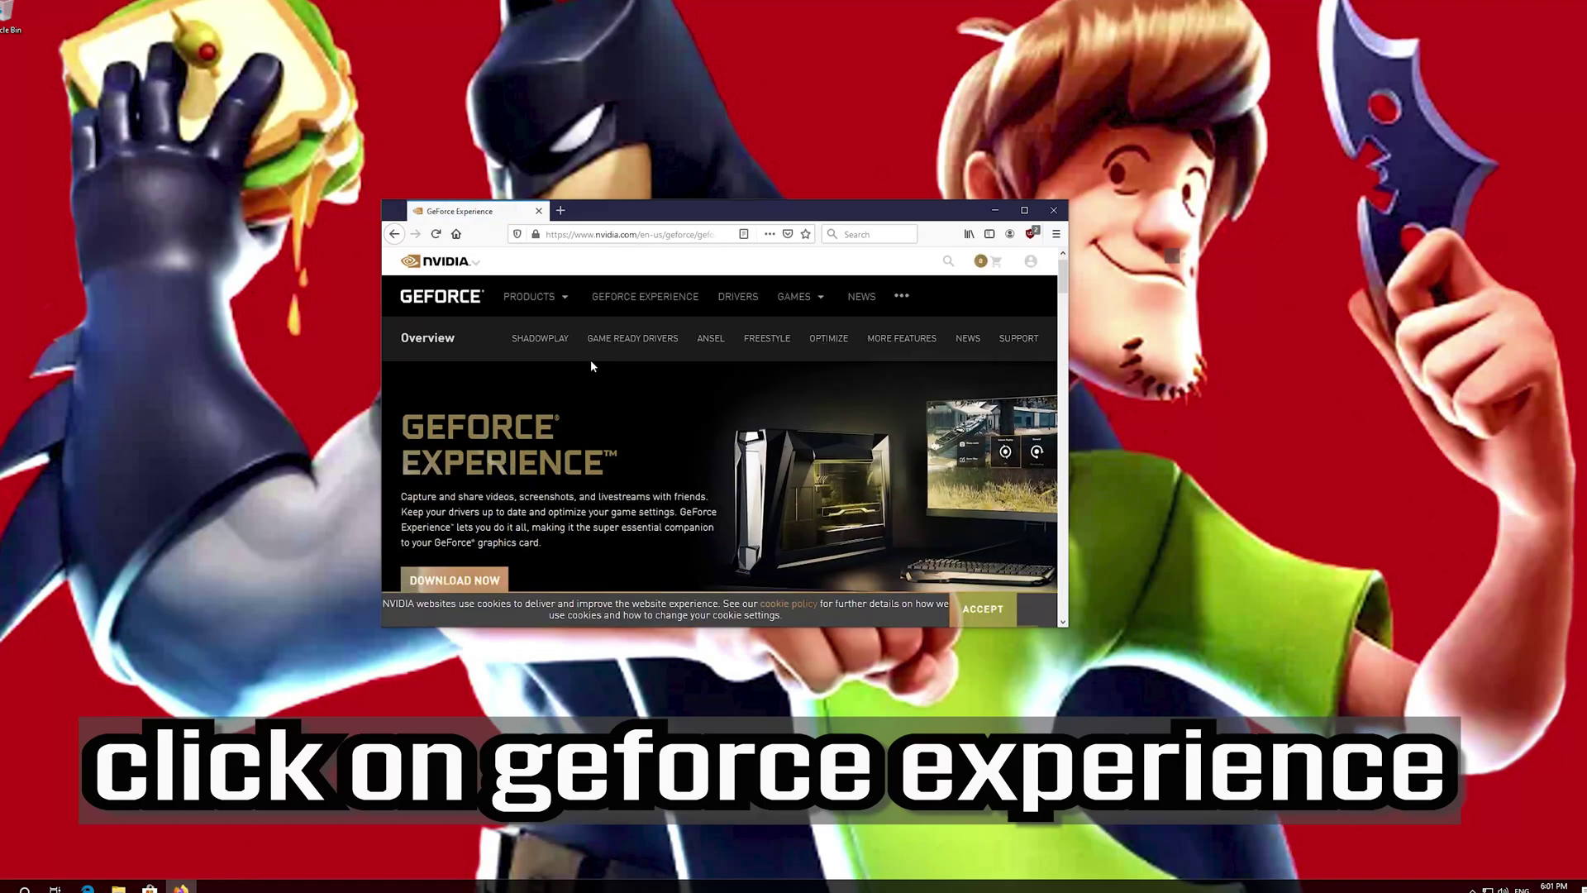
Download and save GeForce_Experience_v3.20.1.57.exe from NVIDIA, then close Firefox once finished
{"action": "scroll", "coordinate": [592, 366], "scroll_direction": "down", "scroll_amount": 3}
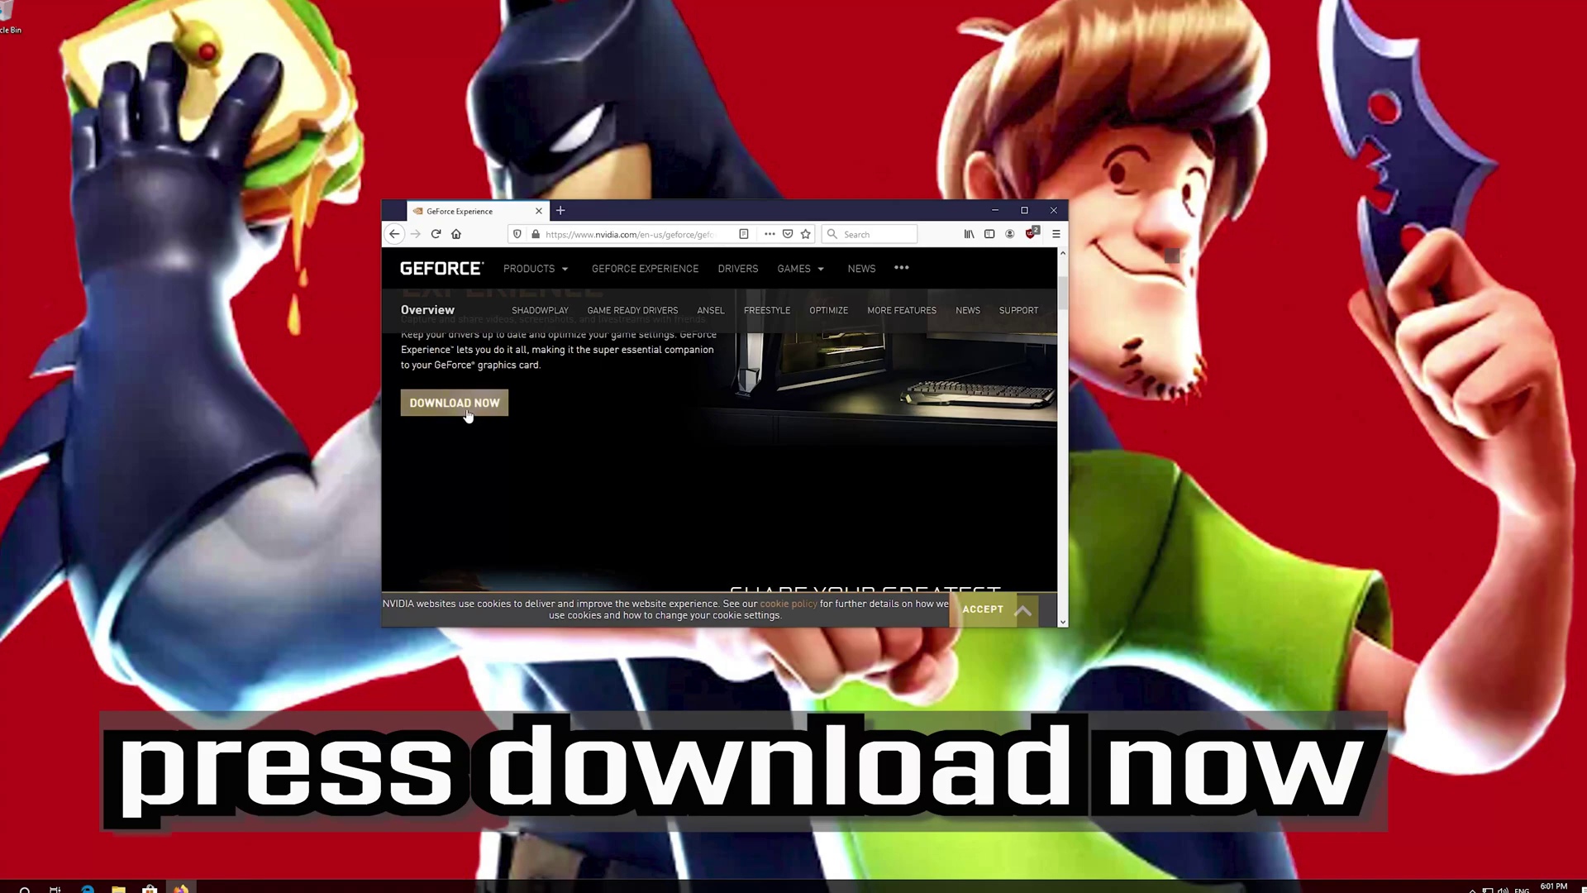
{"action": "left_click", "coordinate": [450, 416]}
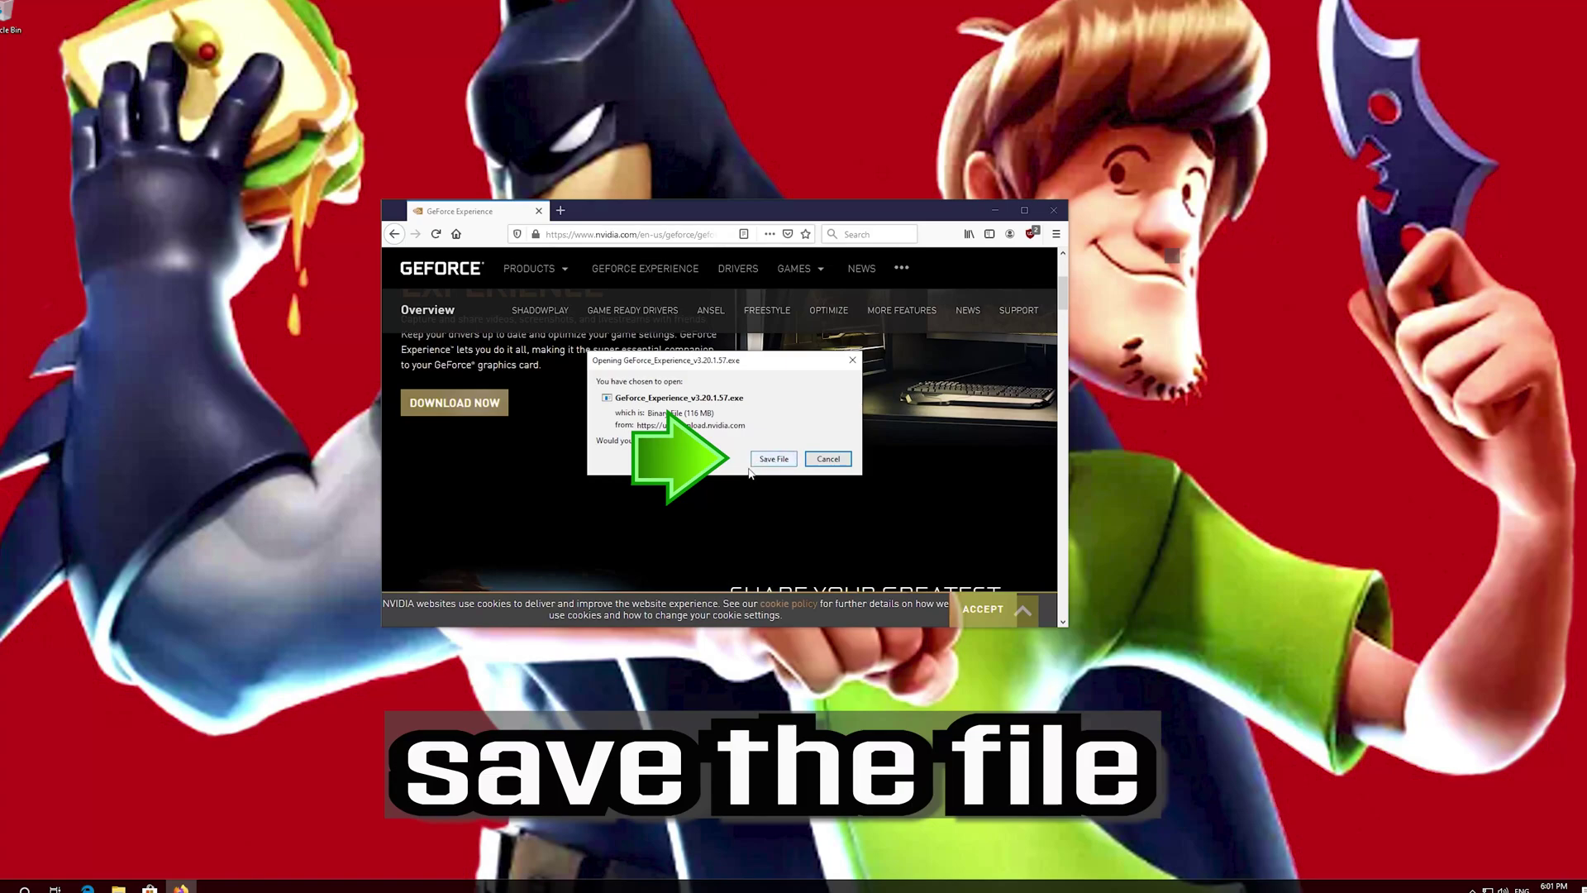
{"action": "left_click", "coordinate": [773, 459]}
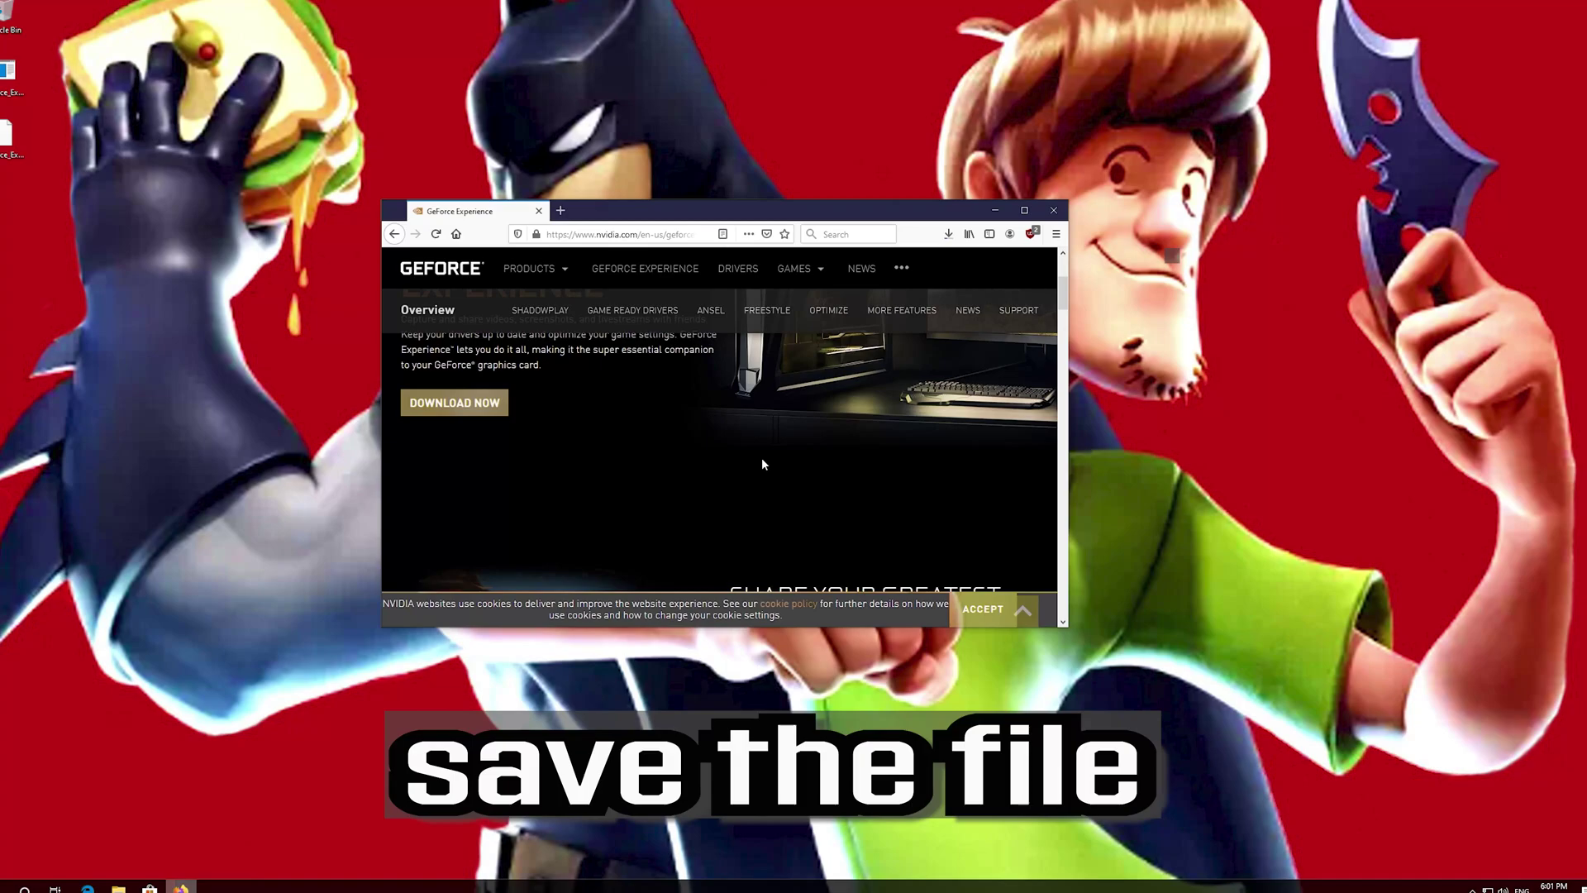
{"action": "left_click", "coordinate": [948, 236]}
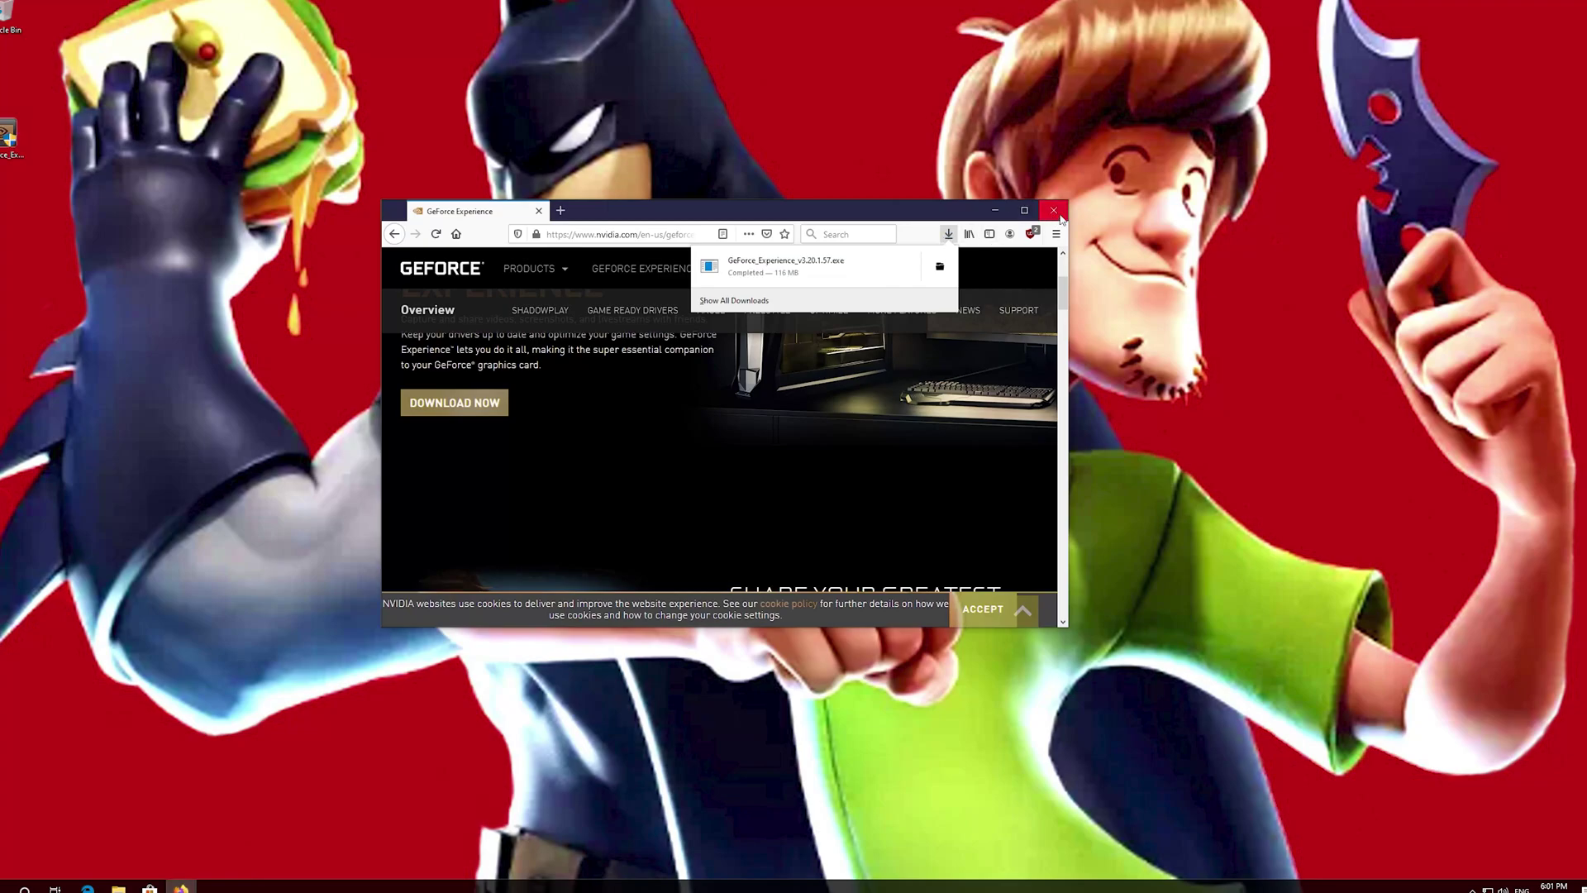
{"action": "left_click", "coordinate": [1054, 211]}
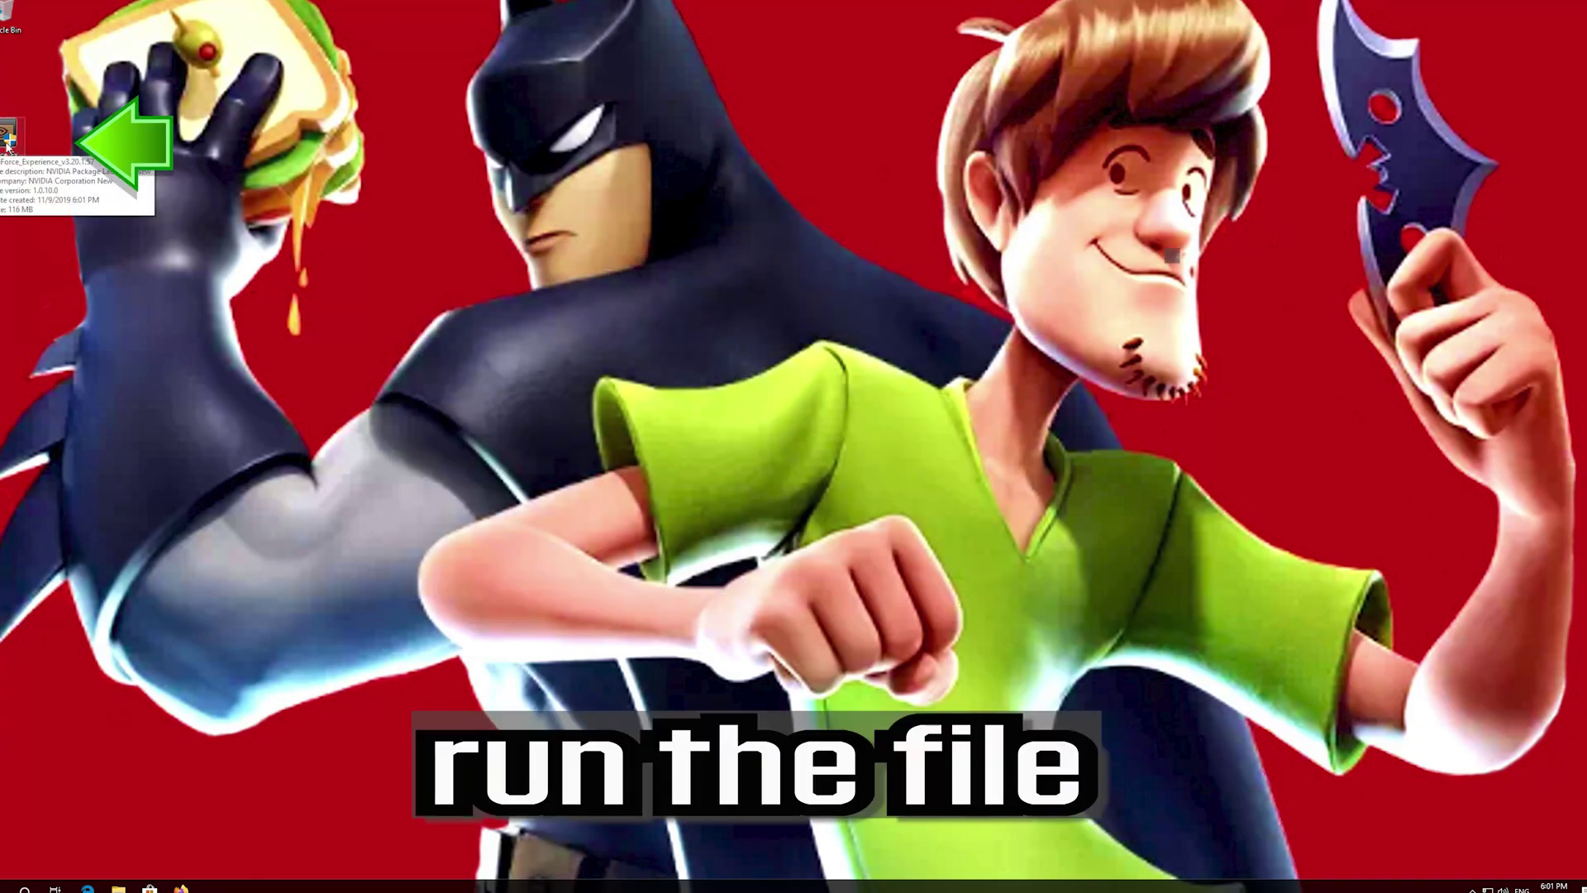
Run the GeForce Experience installer from the desktop and approve the User Account Control prompt
{"action": "double_click", "coordinate": [7, 145]}
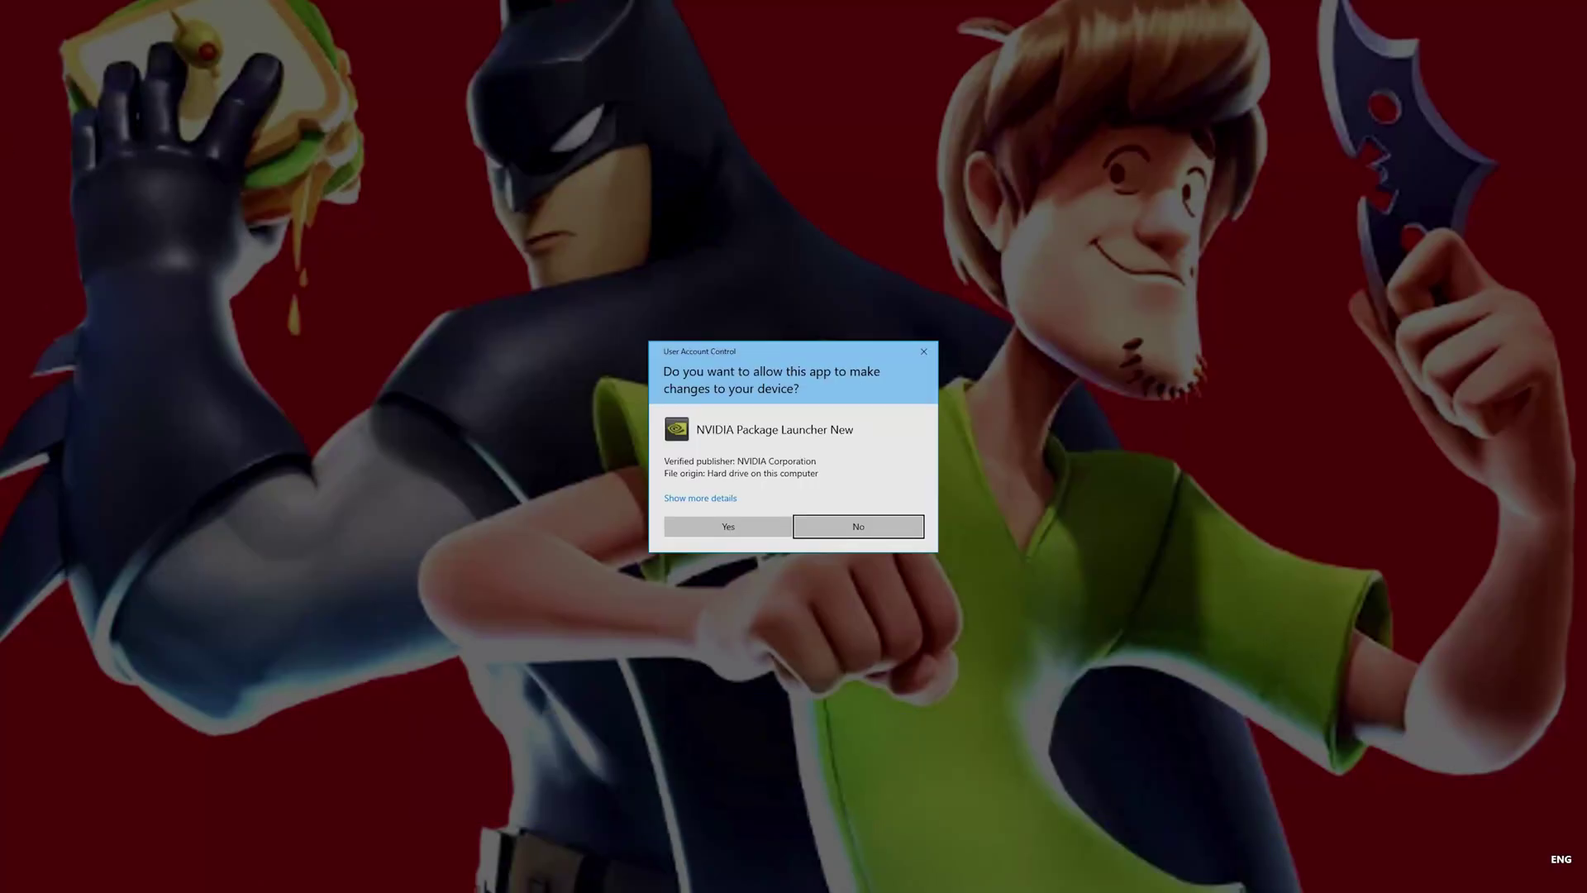
{"action": "left_click", "coordinate": [728, 527]}
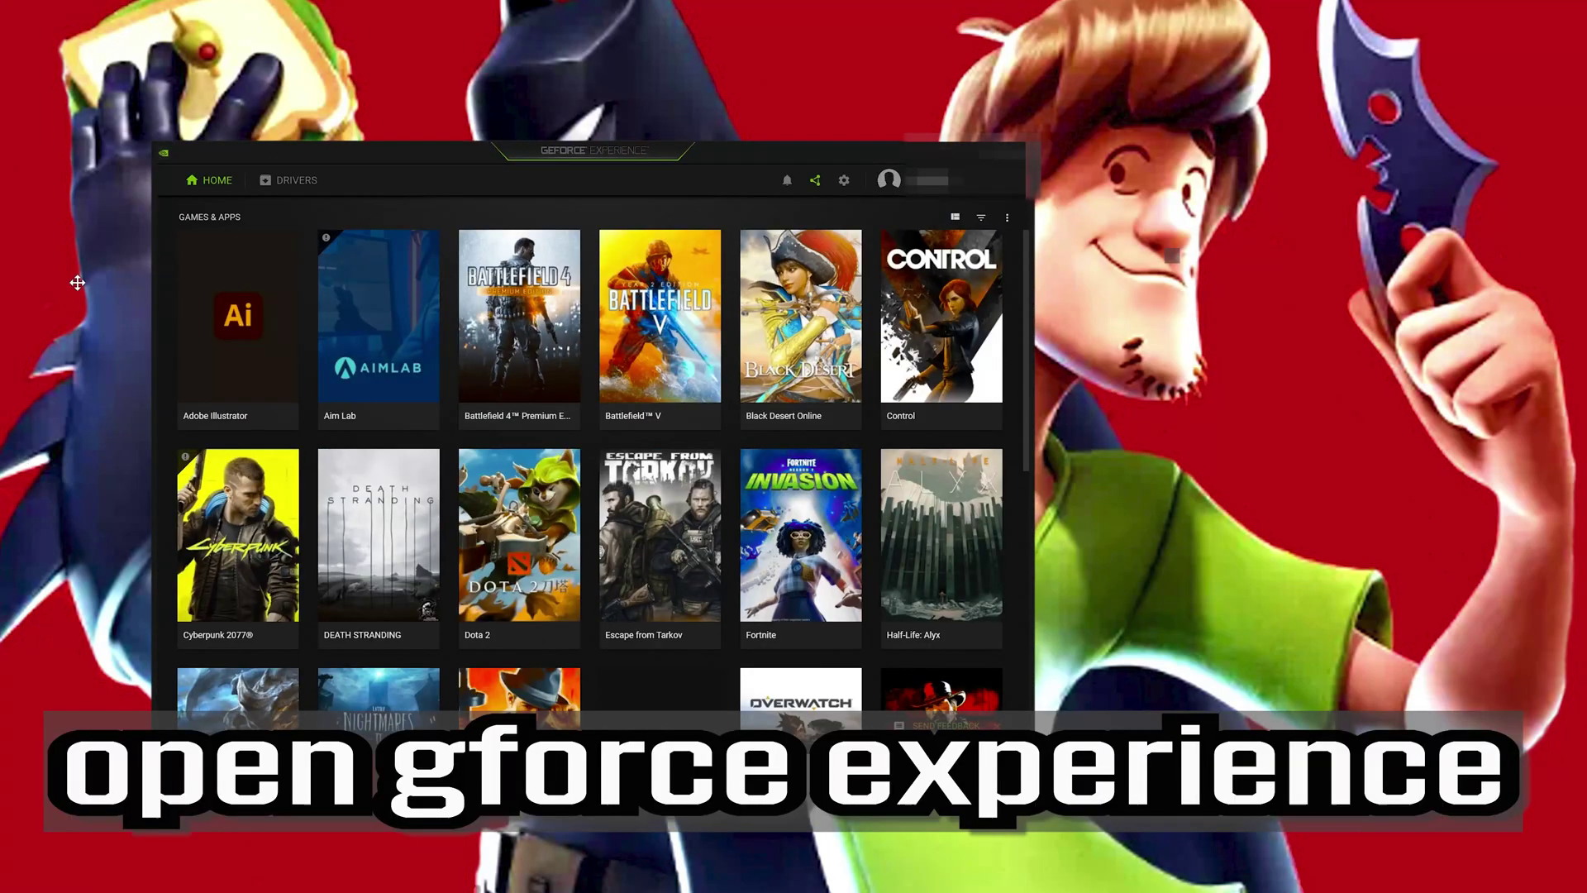
On the Drivers page, check for updates and download GeForce Game Ready Driver 471.68
{"action": "left_click_drag", "start_coordinate": [401, 153], "coordinate": [603, 131]}
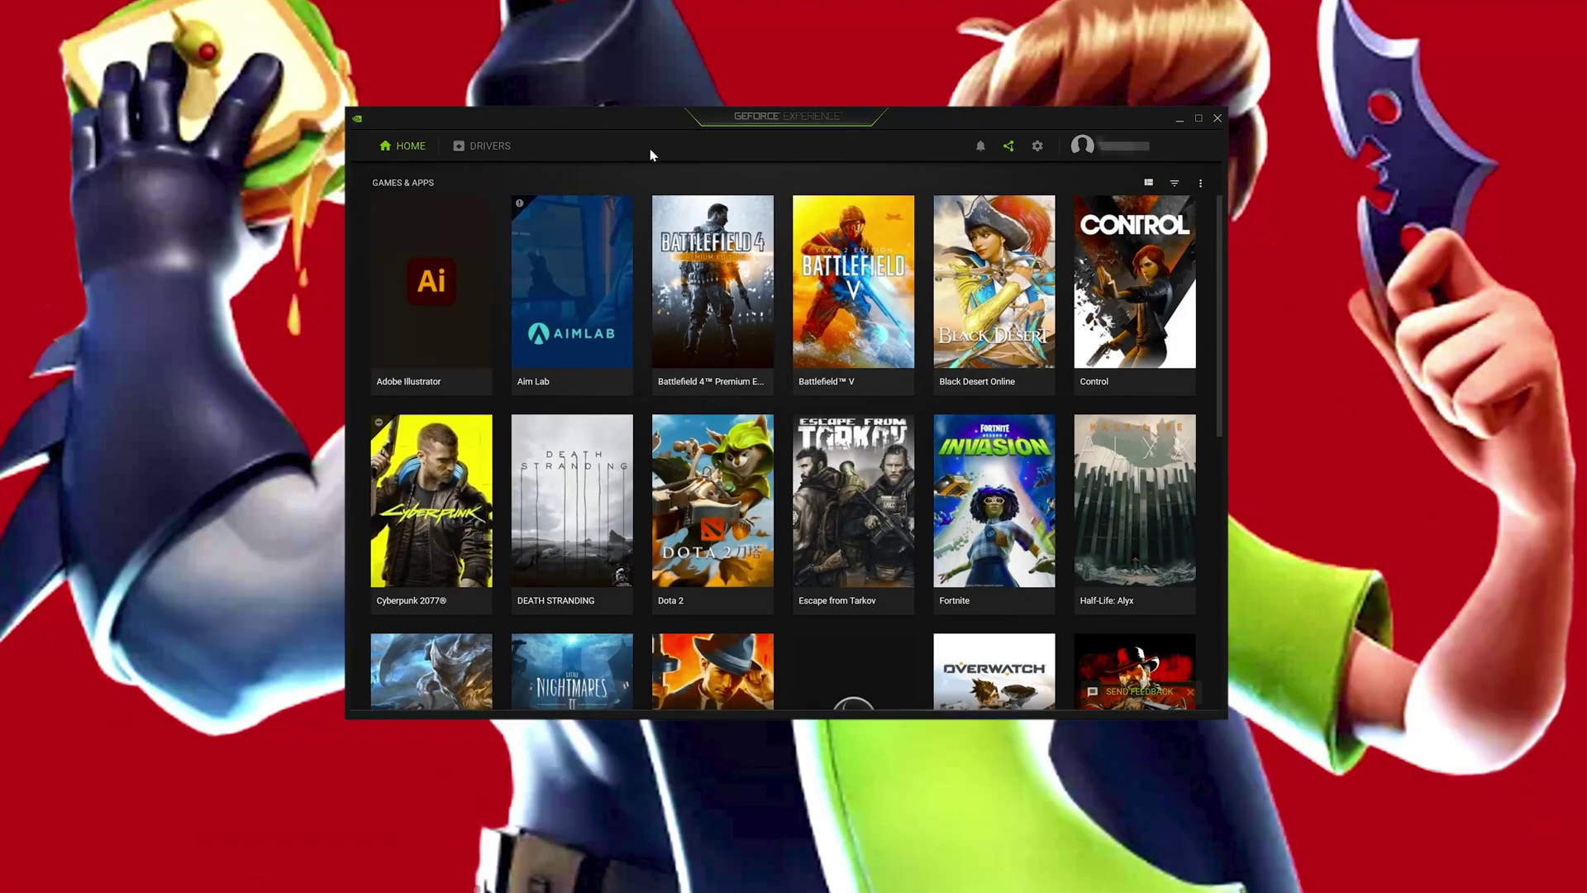
{"action": "left_click", "coordinate": [480, 148]}
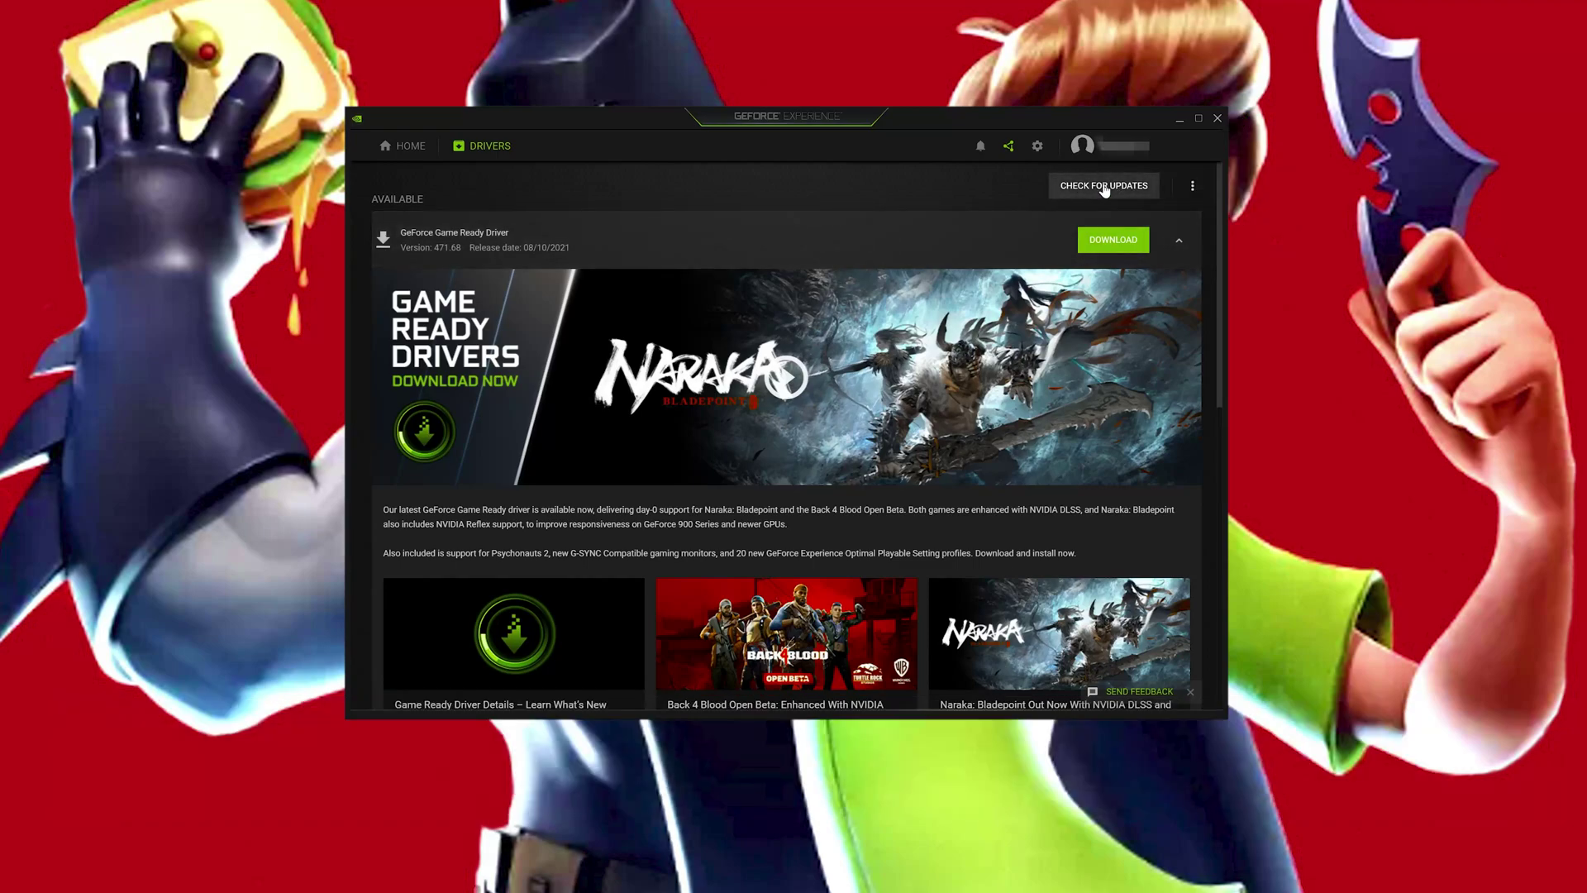
{"action": "left_click", "coordinate": [1106, 187]}
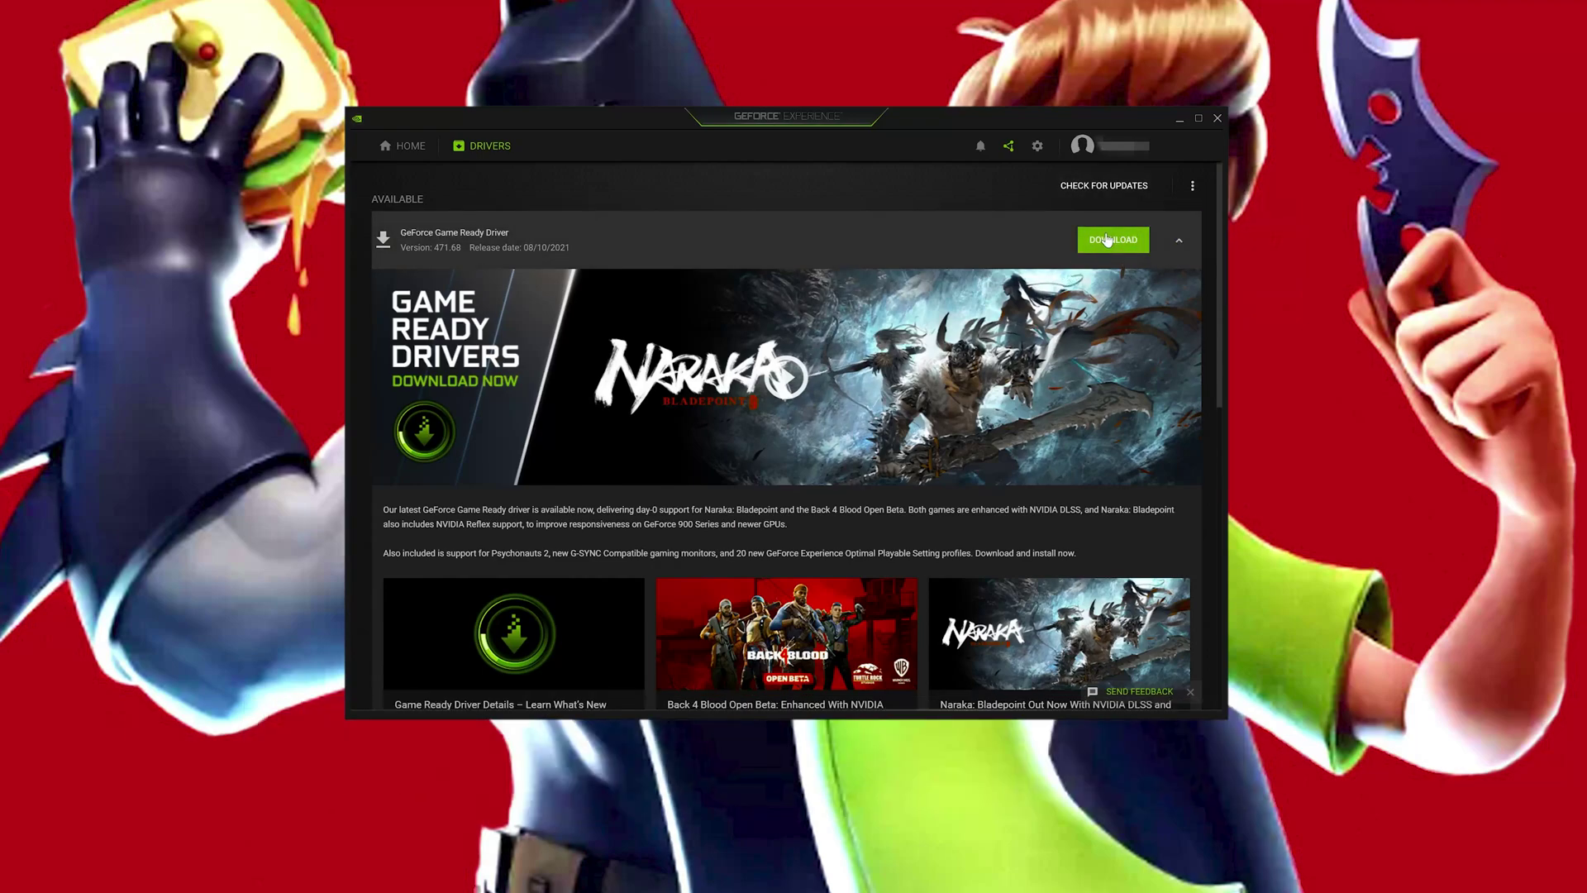
{"action": "left_click", "coordinate": [1107, 241]}
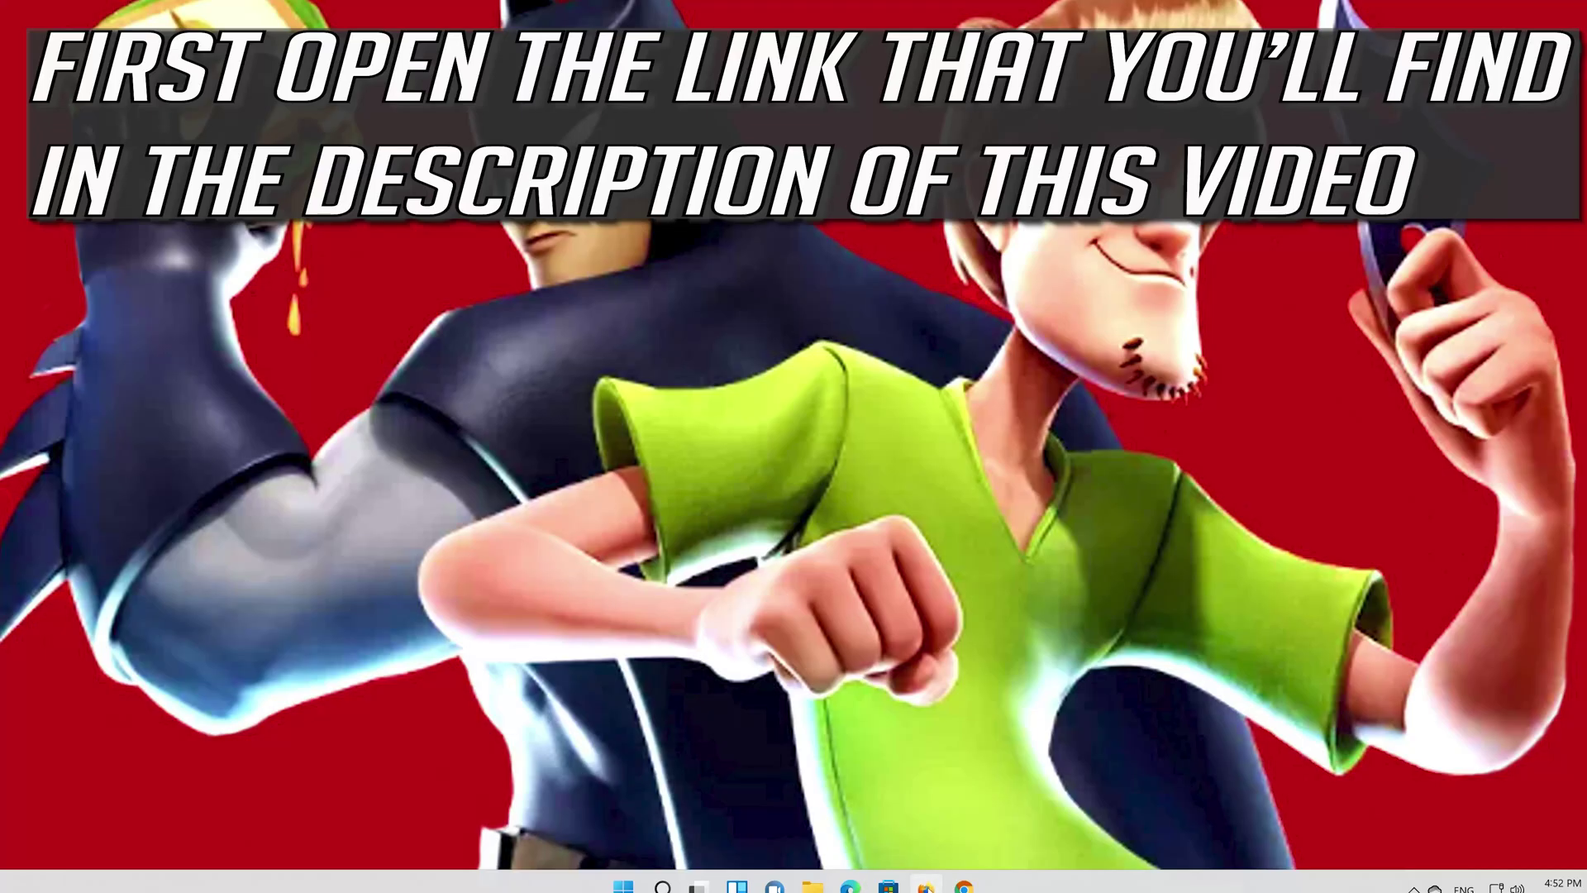
Launch Firefox and load the pasted link to the Visual C++ 2015 Redistributable download page
{"action": "left_click", "coordinate": [925, 878]}
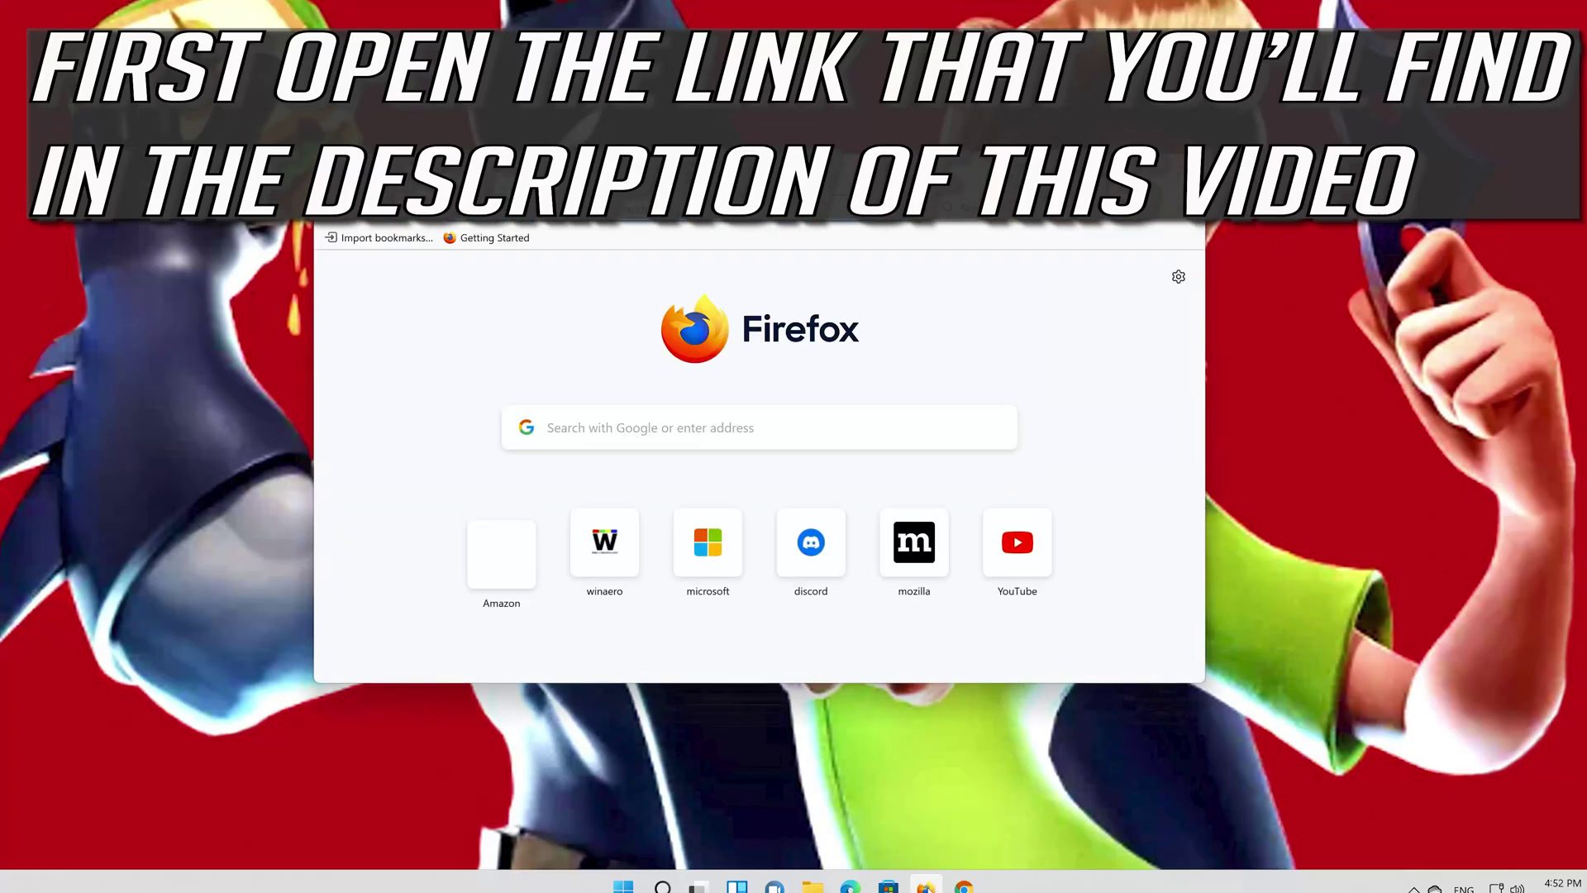
{"action": "right_click", "coordinate": [676, 208]}
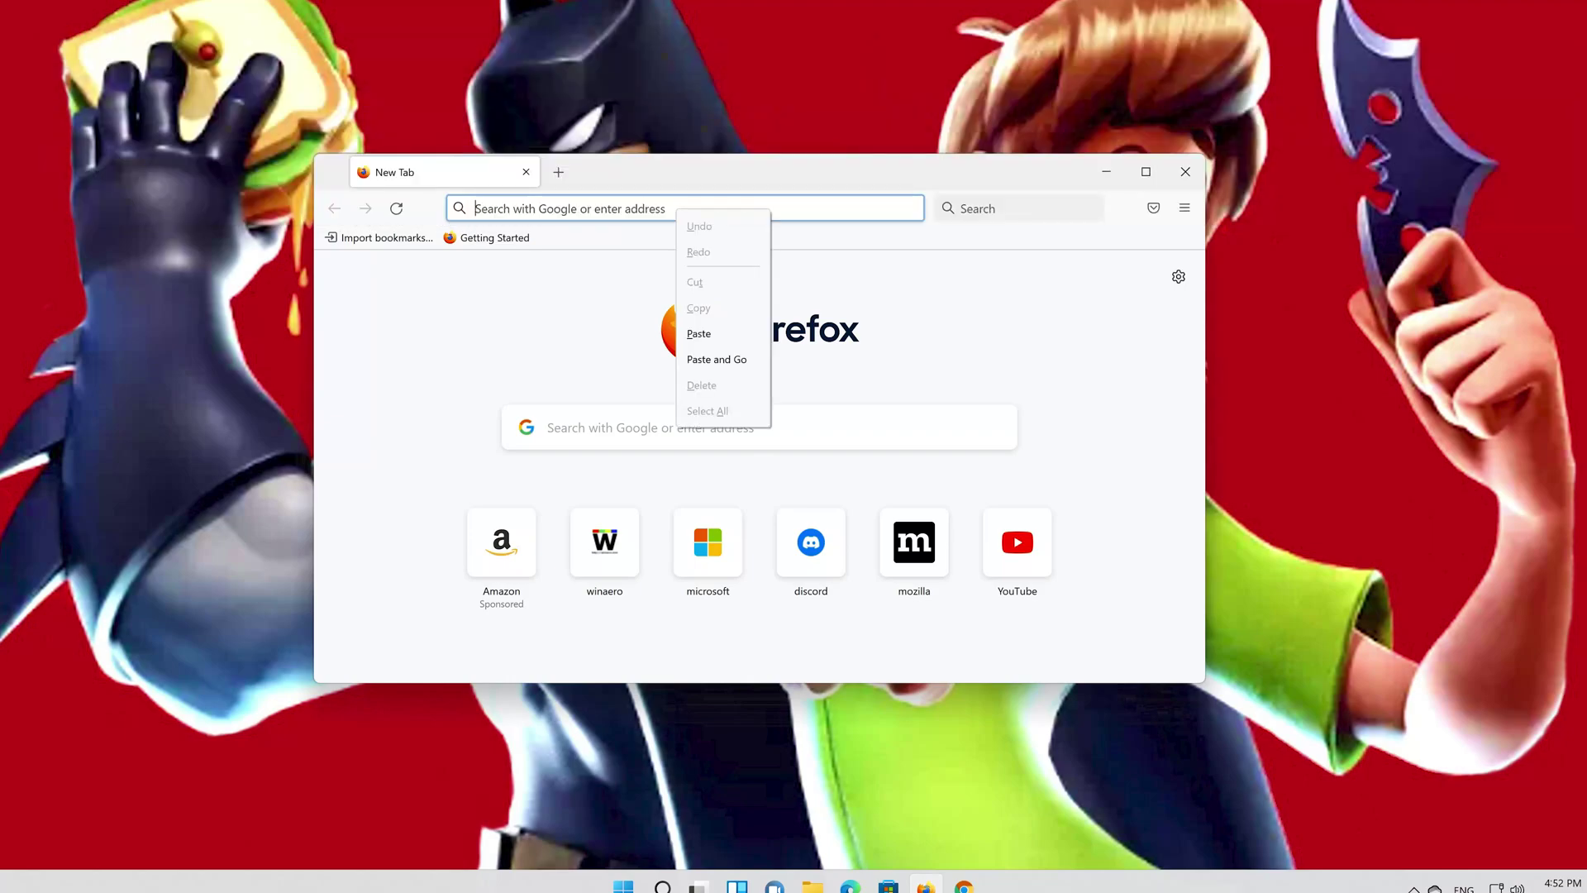
{"action": "left_click", "coordinate": [699, 334]}
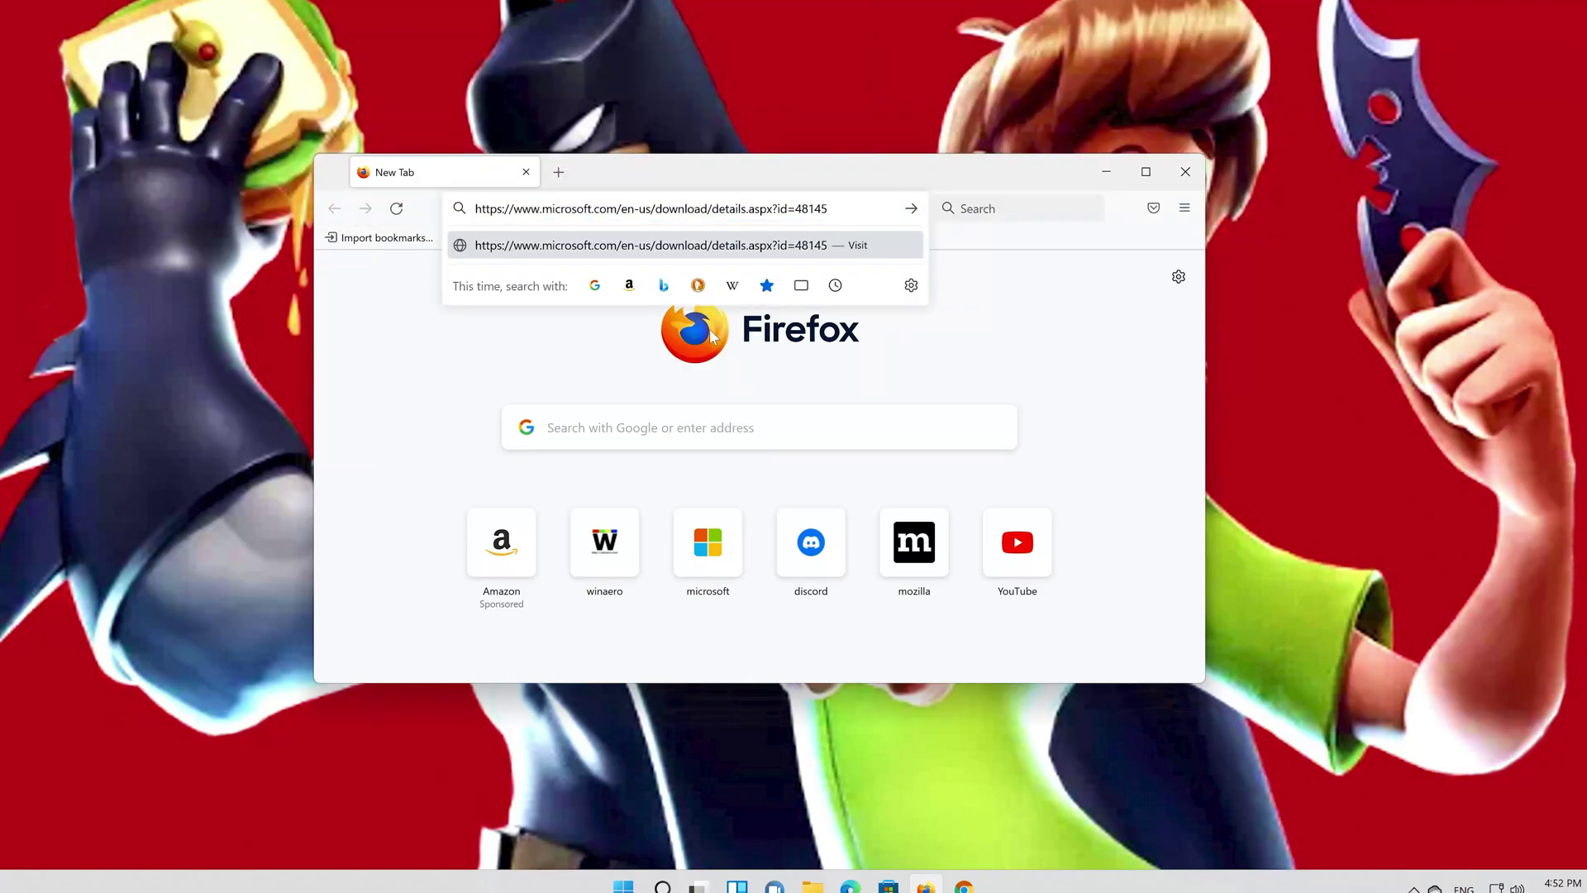
{"action": "key", "text": "Return"}
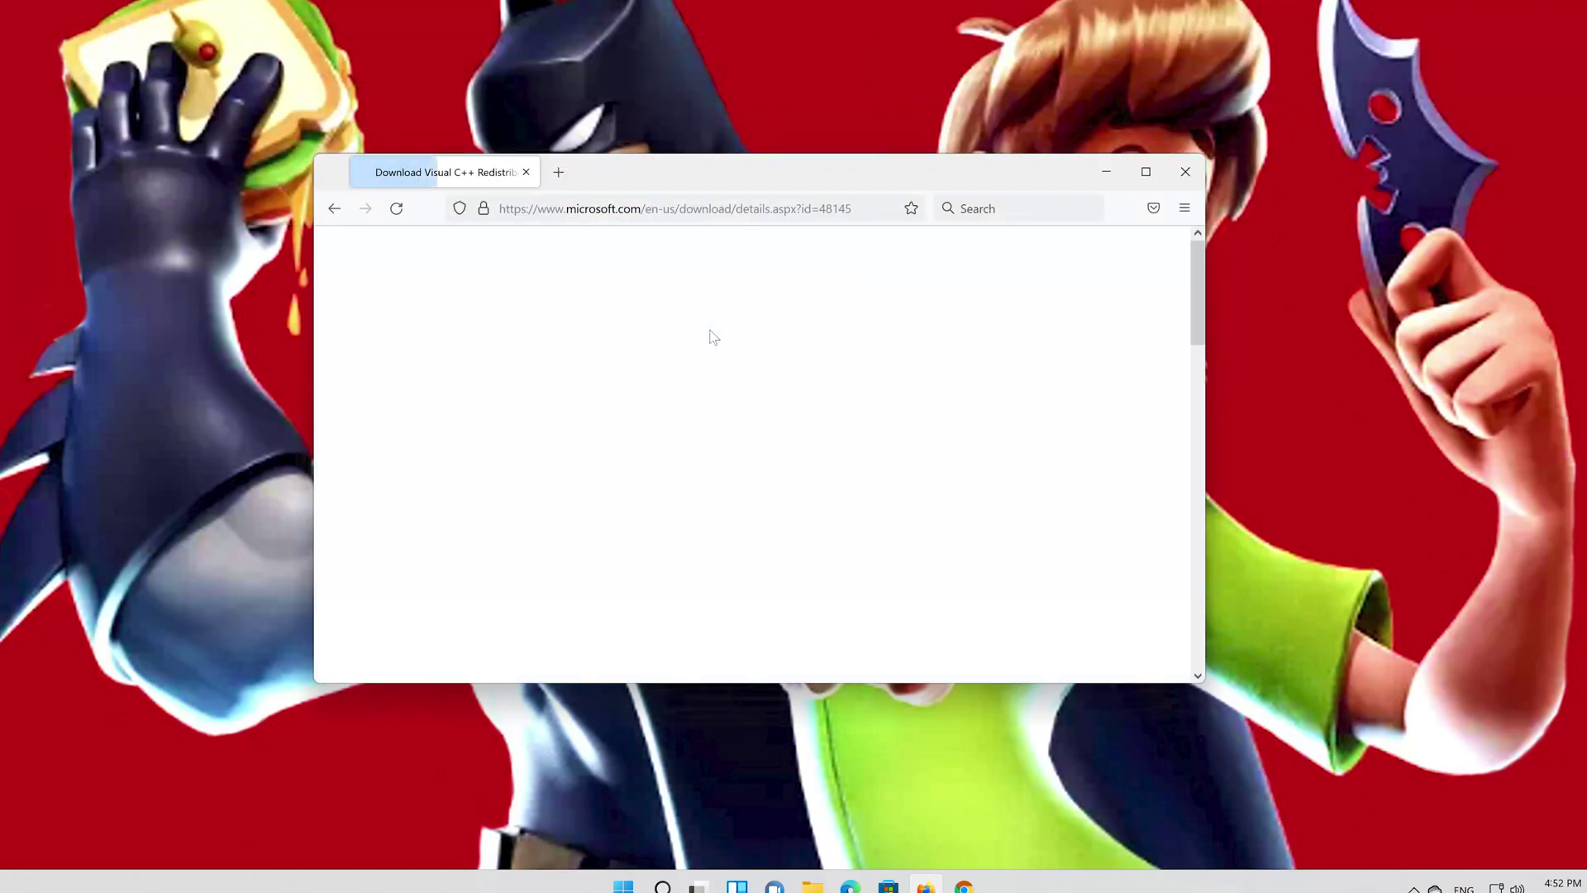
{"action": "scroll", "coordinate": [711, 337], "scroll_direction": "down", "scroll_amount": 10}
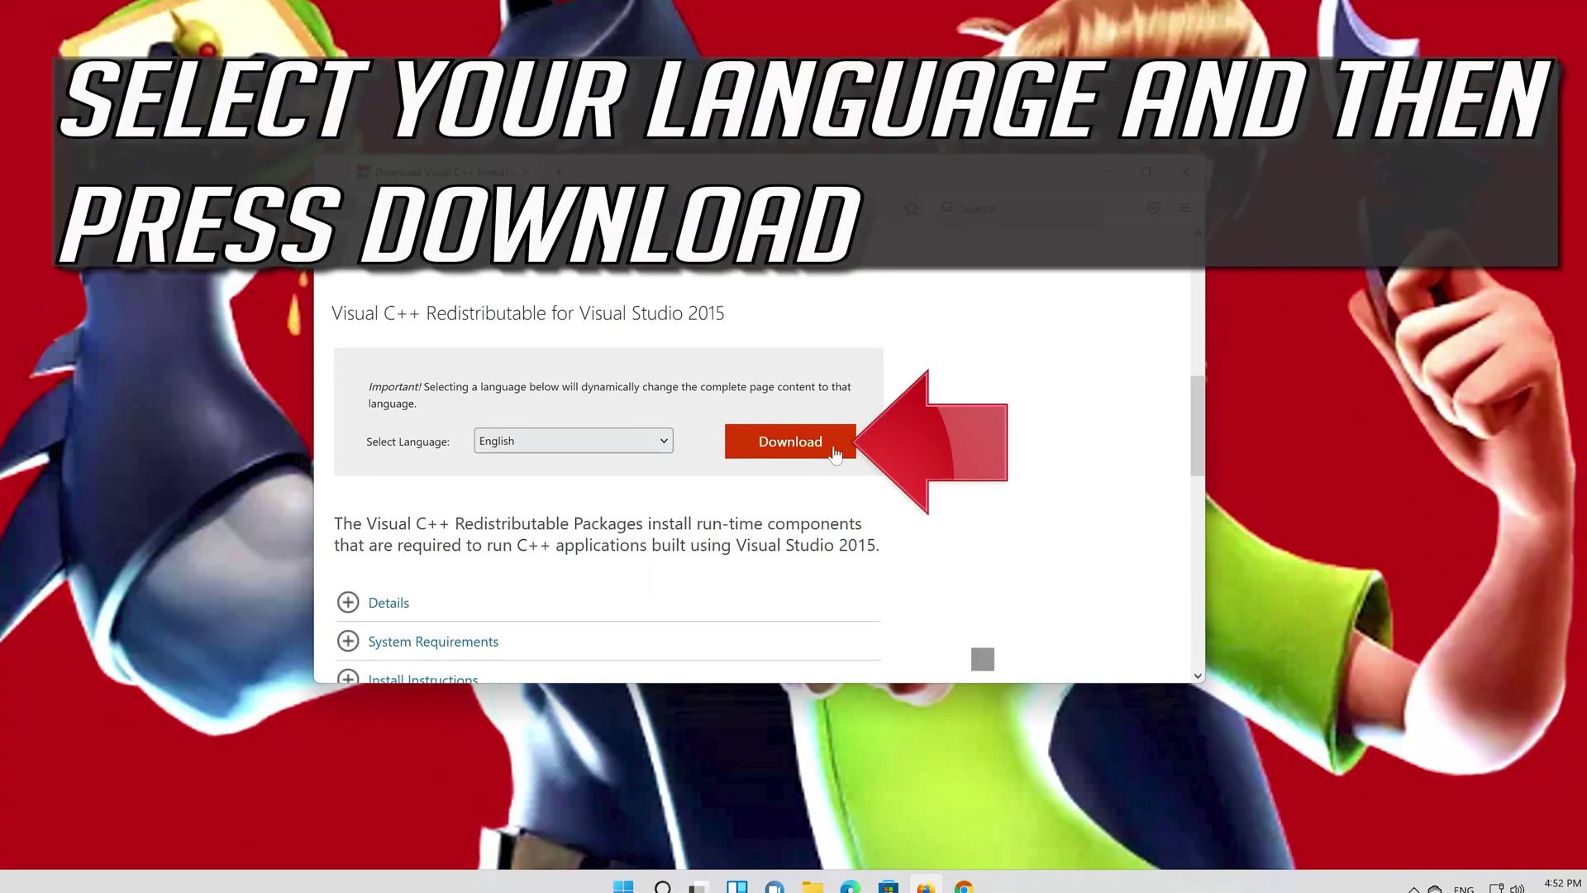
Download and save the English vc_redist.x64.exe and vc_redist.x86.exe files, then close Firefox
{"action": "left_click", "coordinate": [787, 447]}
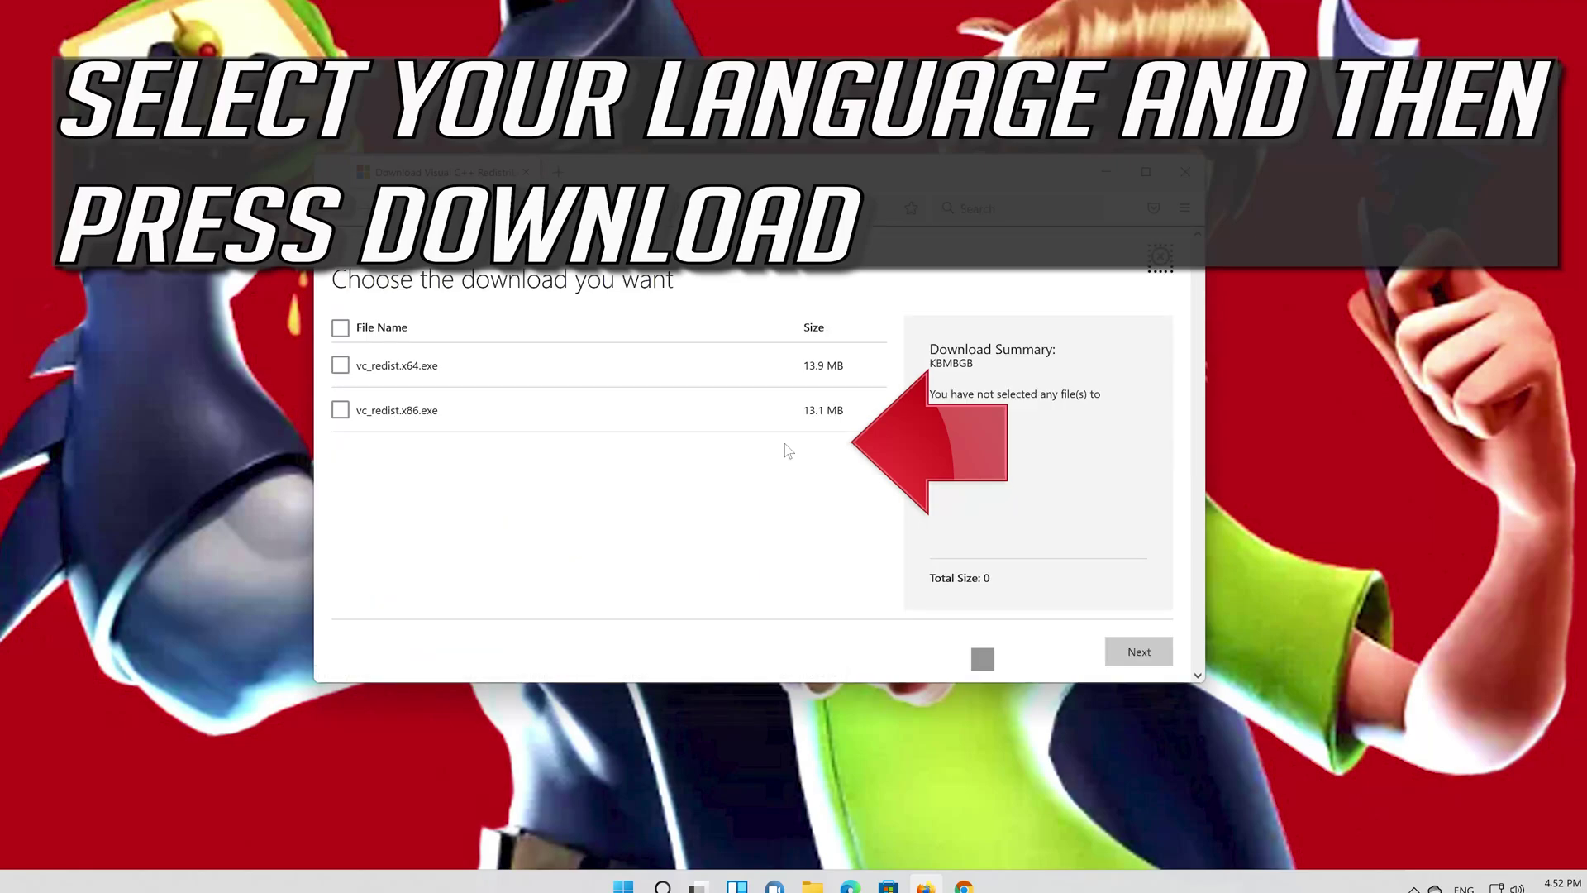
{"action": "left_click", "coordinate": [340, 365]}
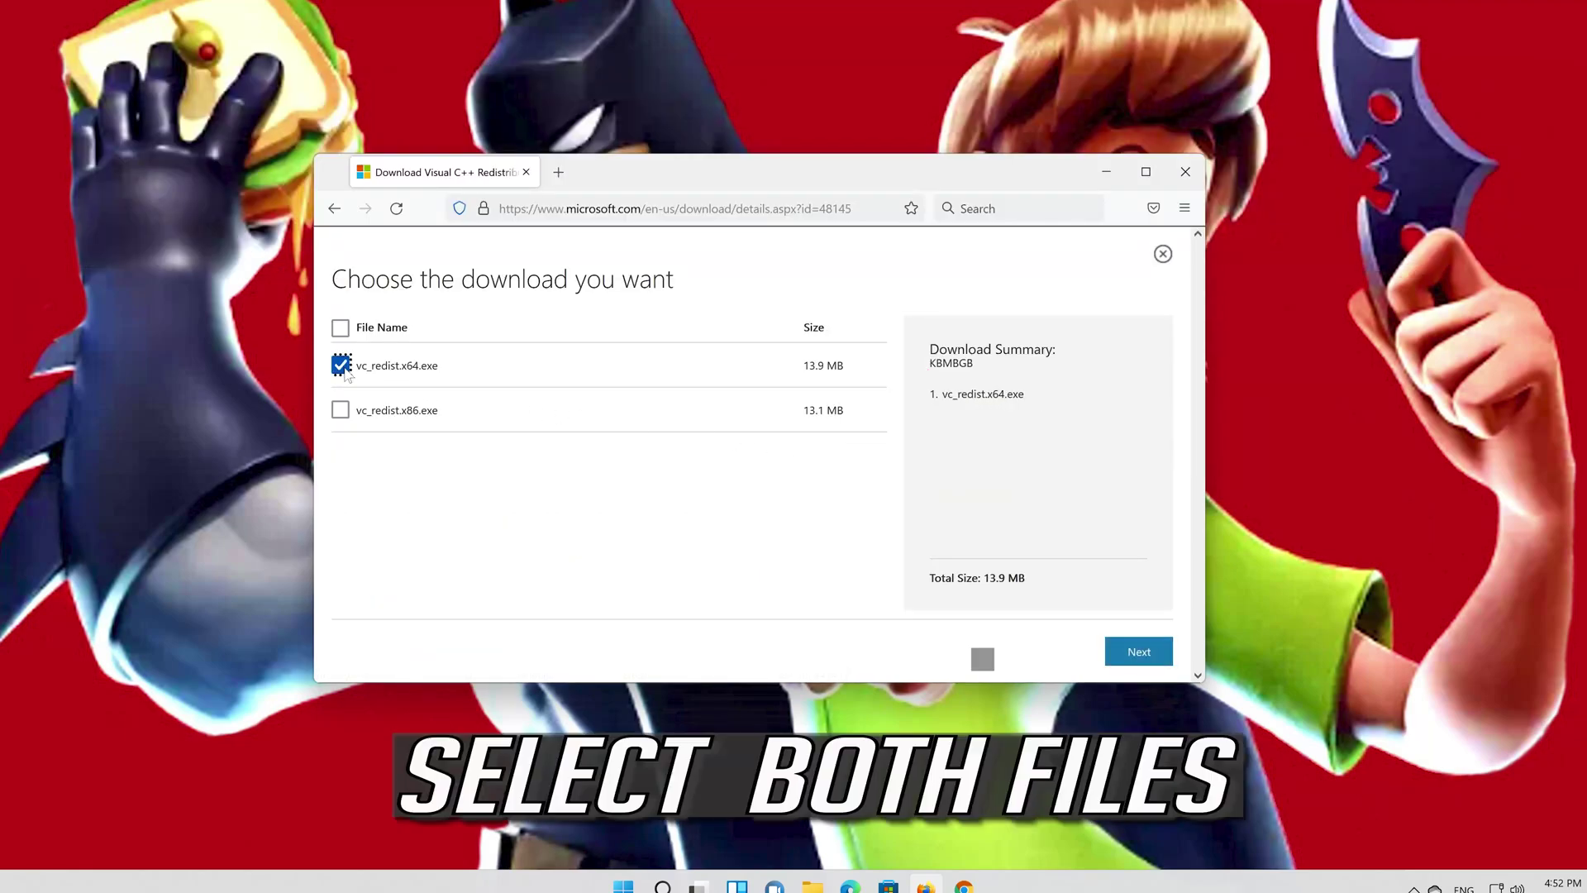
{"action": "left_click", "coordinate": [340, 410]}
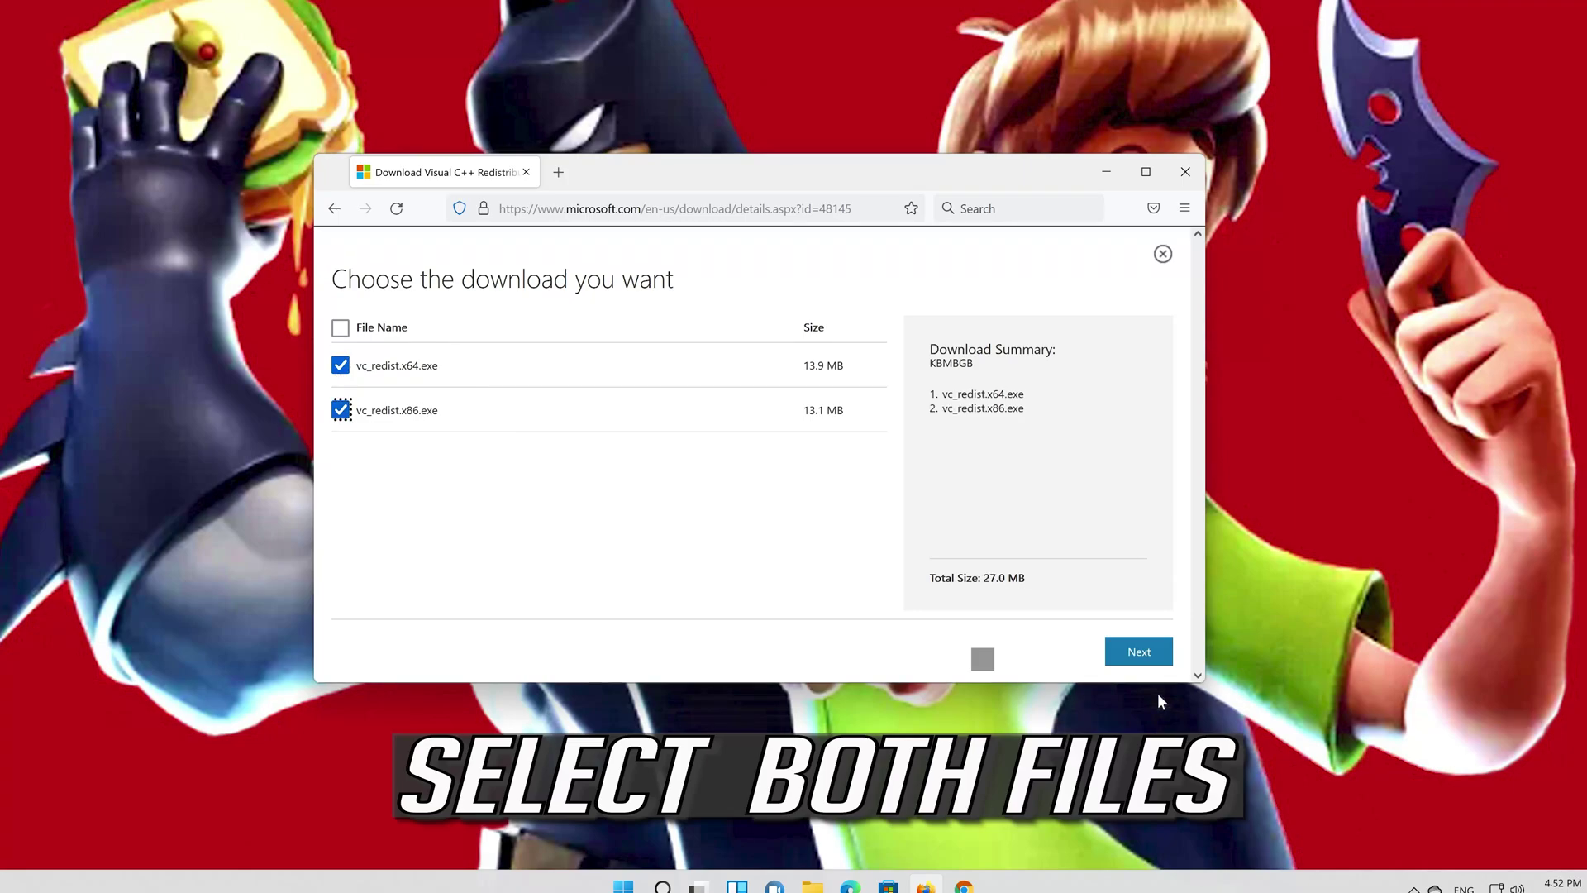
{"action": "left_click", "coordinate": [1147, 653]}
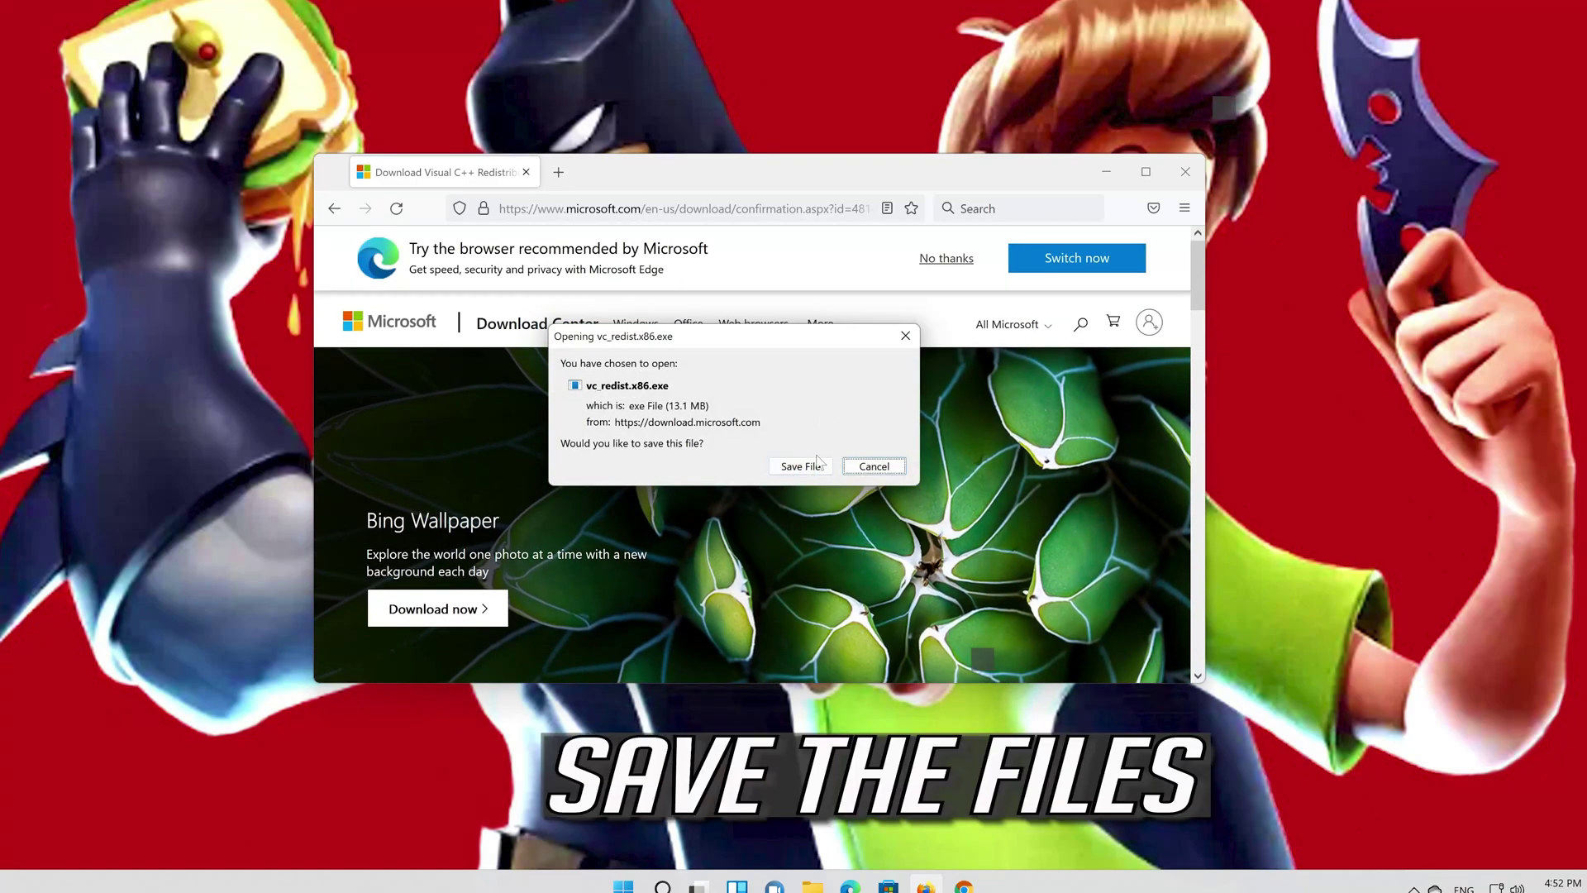
{"action": "left_click", "coordinate": [801, 467]}
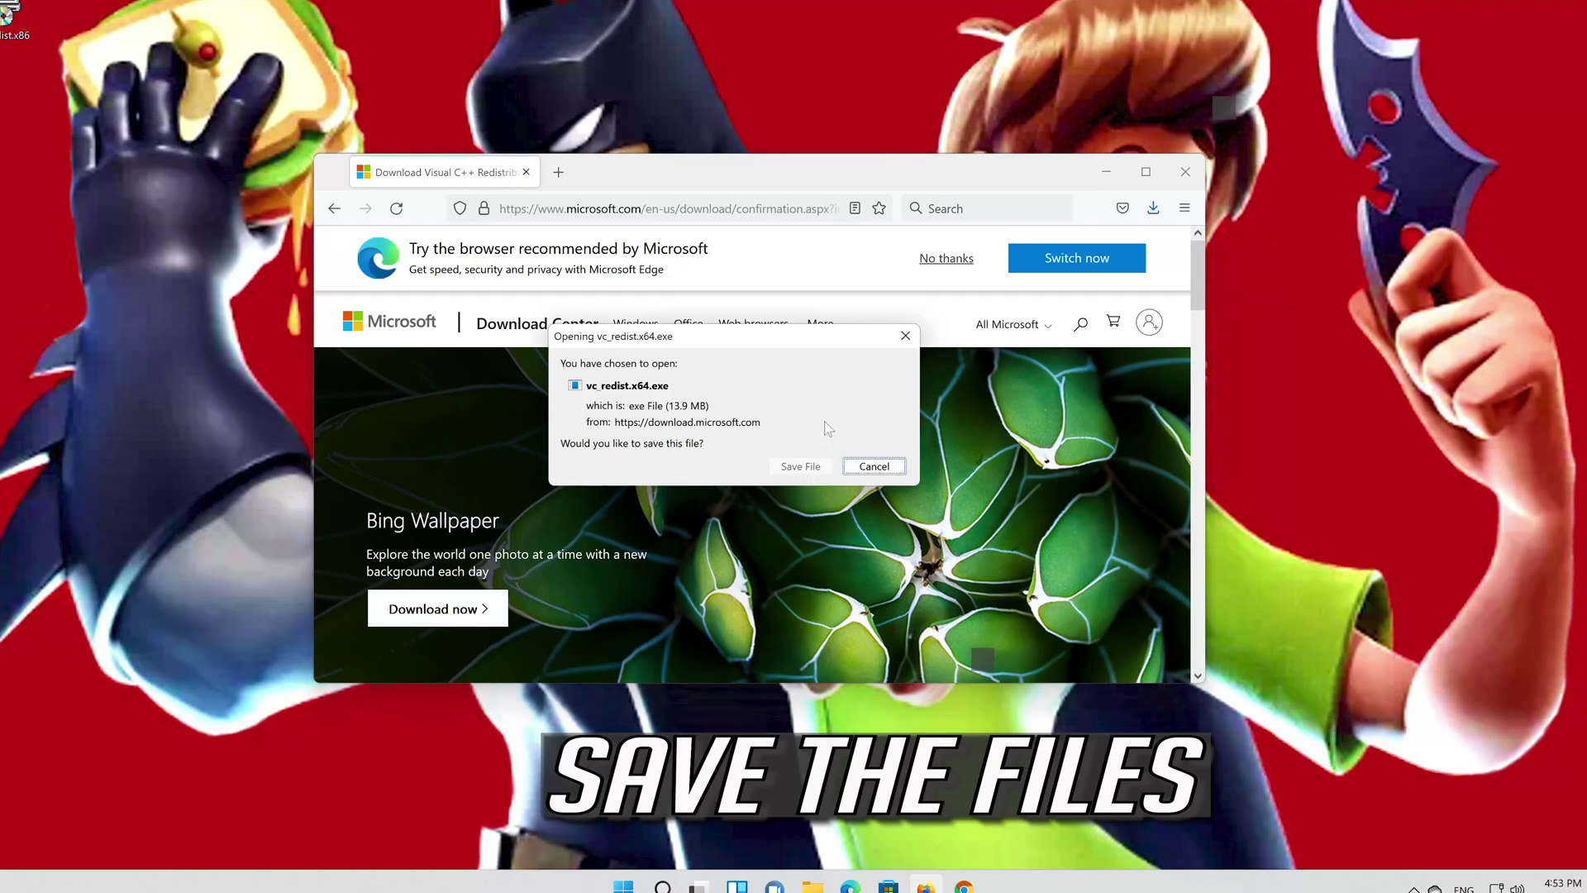
{"action": "left_click", "coordinate": [801, 467]}
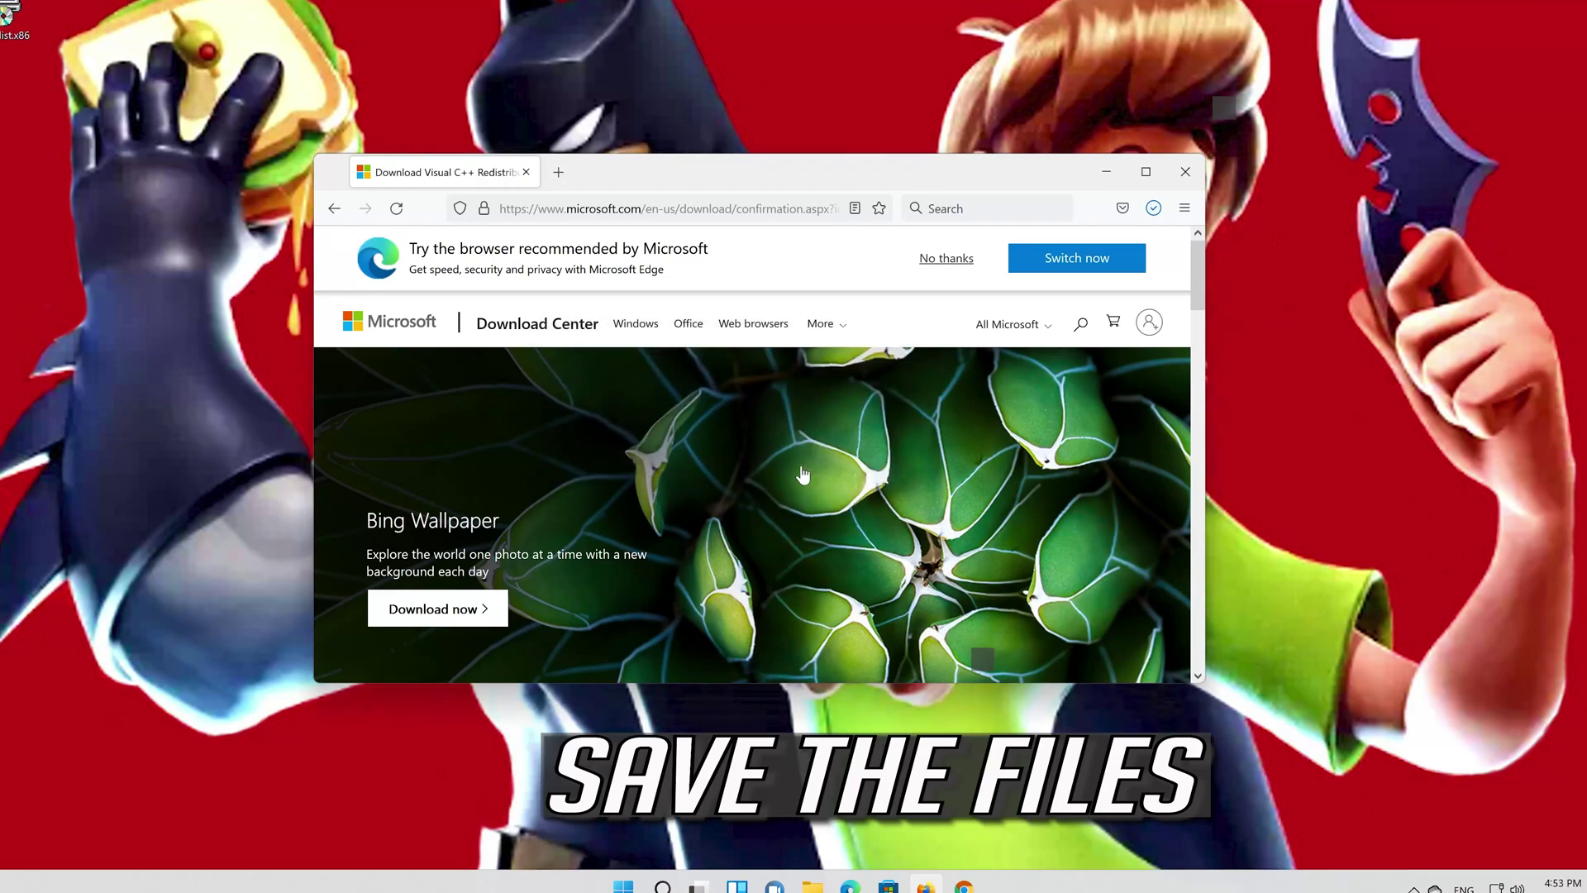
{"action": "left_click", "coordinate": [1195, 175]}
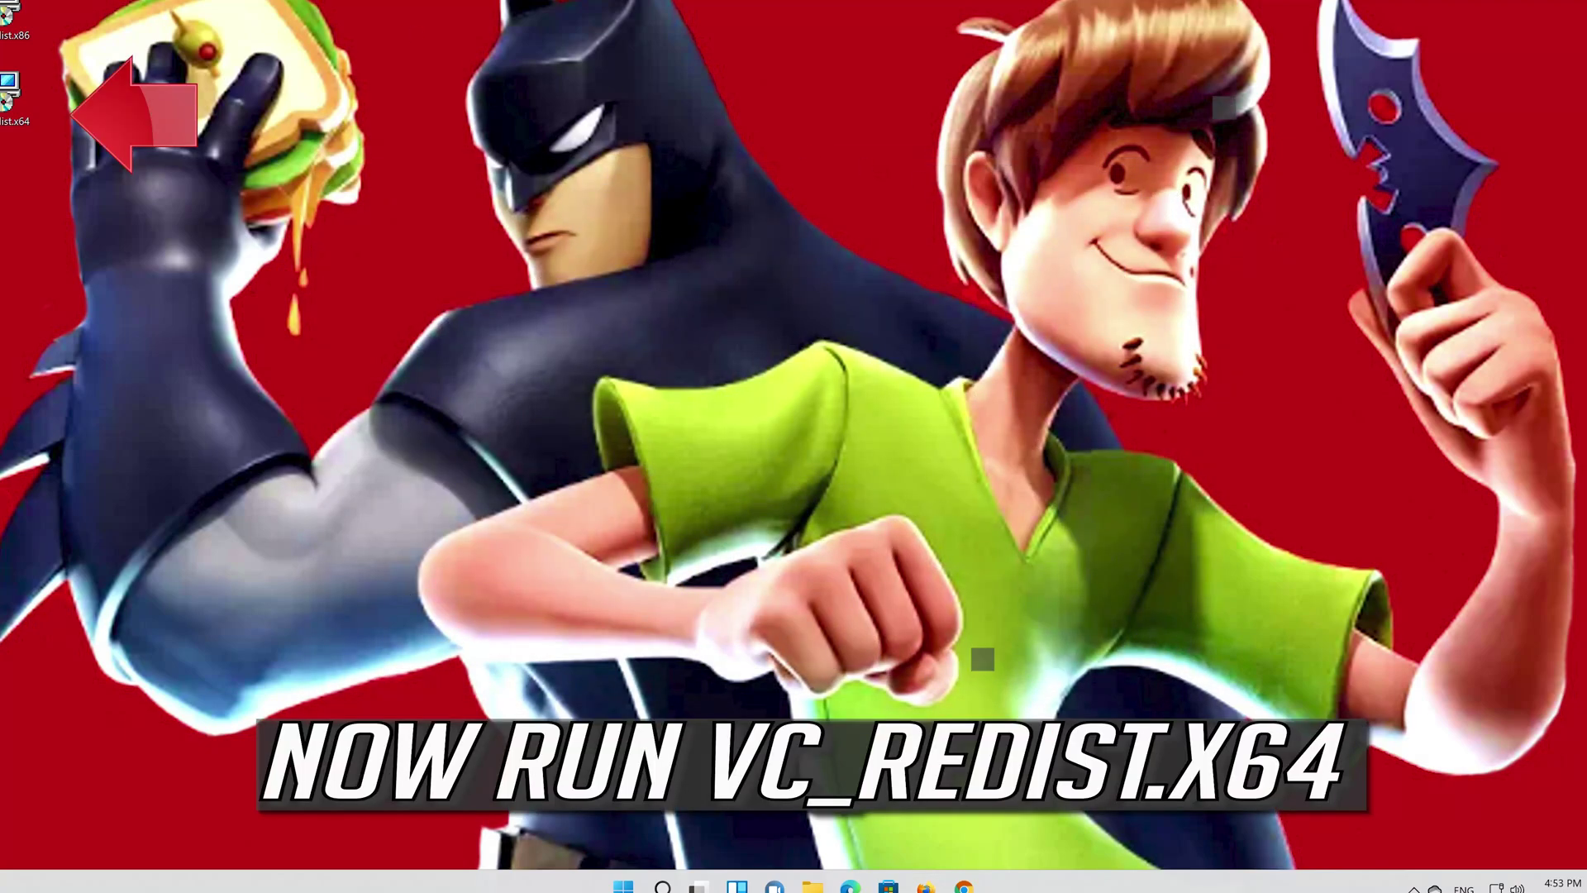
Run vc_redist.x64, accept the license terms, and install Visual C++ 2015 x64 14.0.23026
{"action": "double_click", "coordinate": [10, 101]}
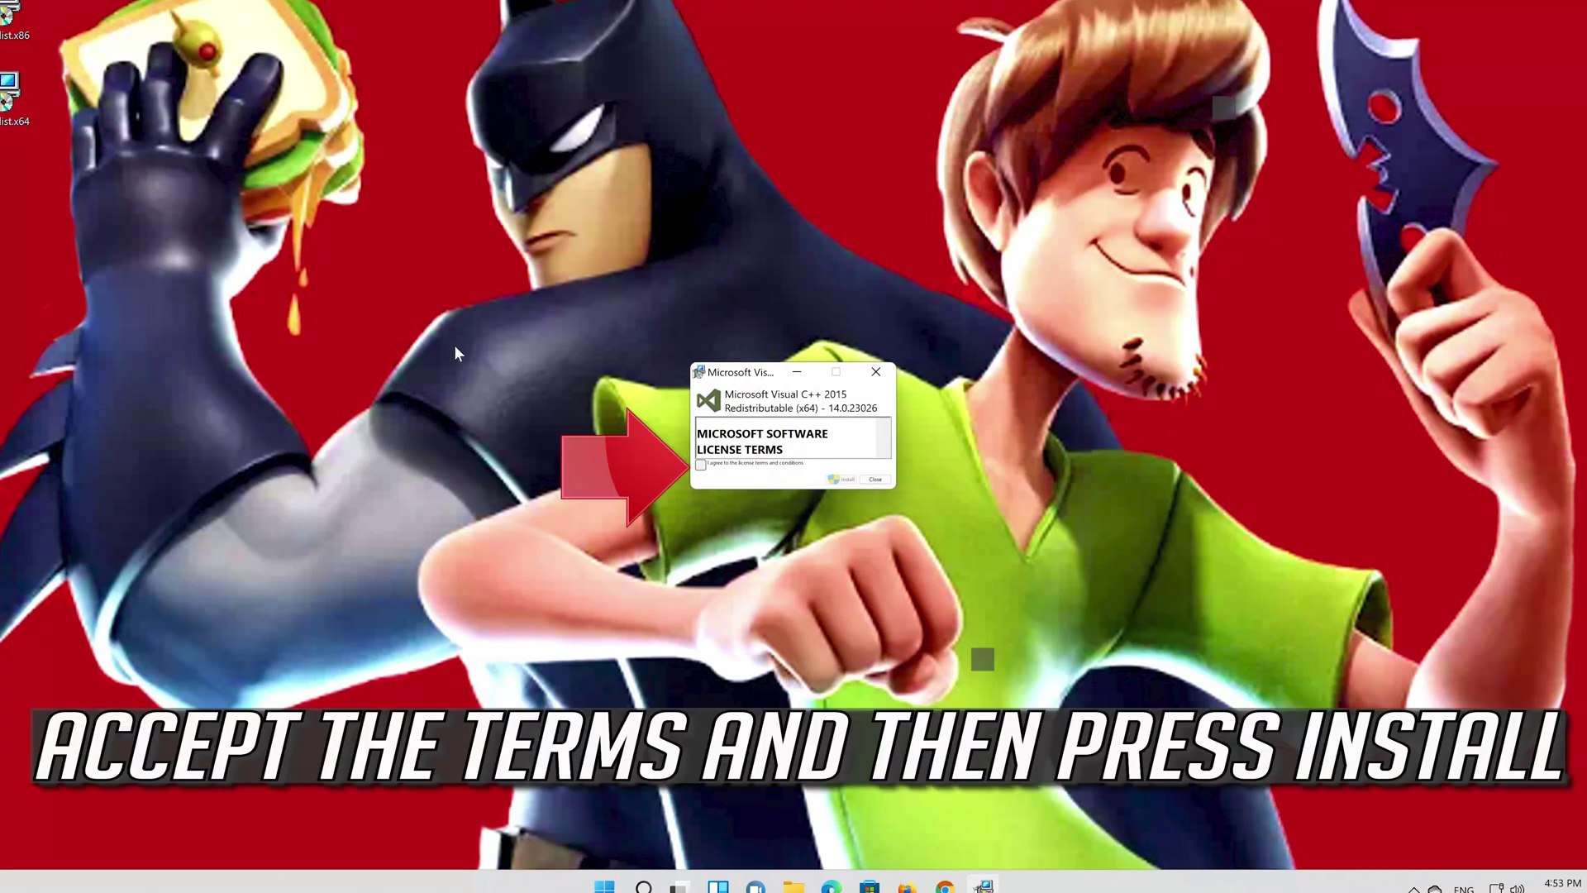
{"action": "left_click", "coordinate": [701, 468]}
{"action": "left_click", "coordinate": [839, 480]}
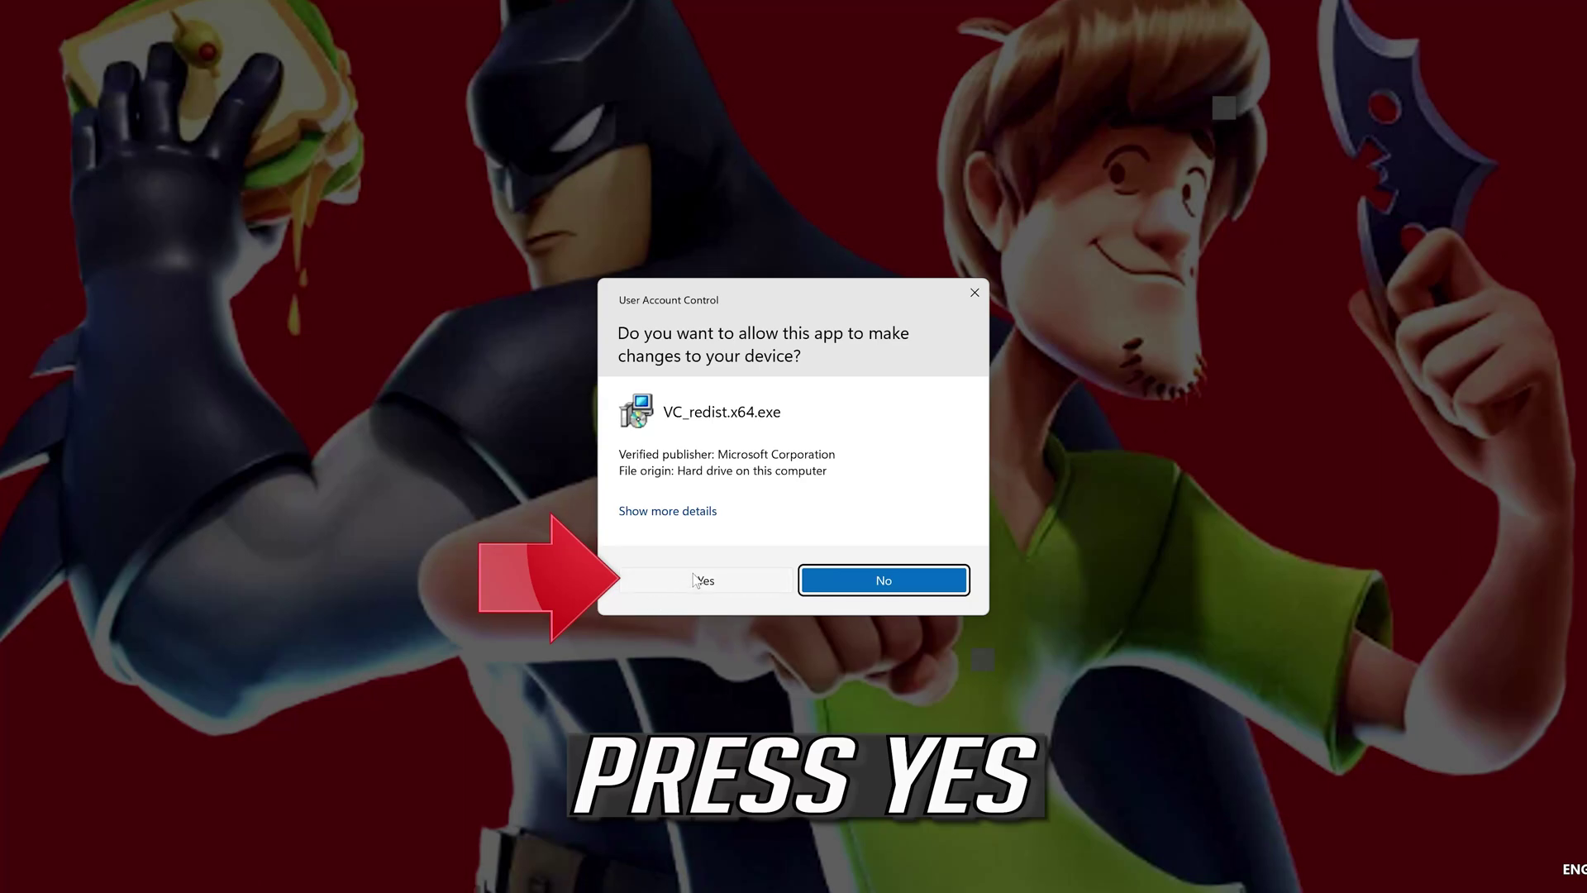
{"action": "left_click", "coordinate": [703, 580]}
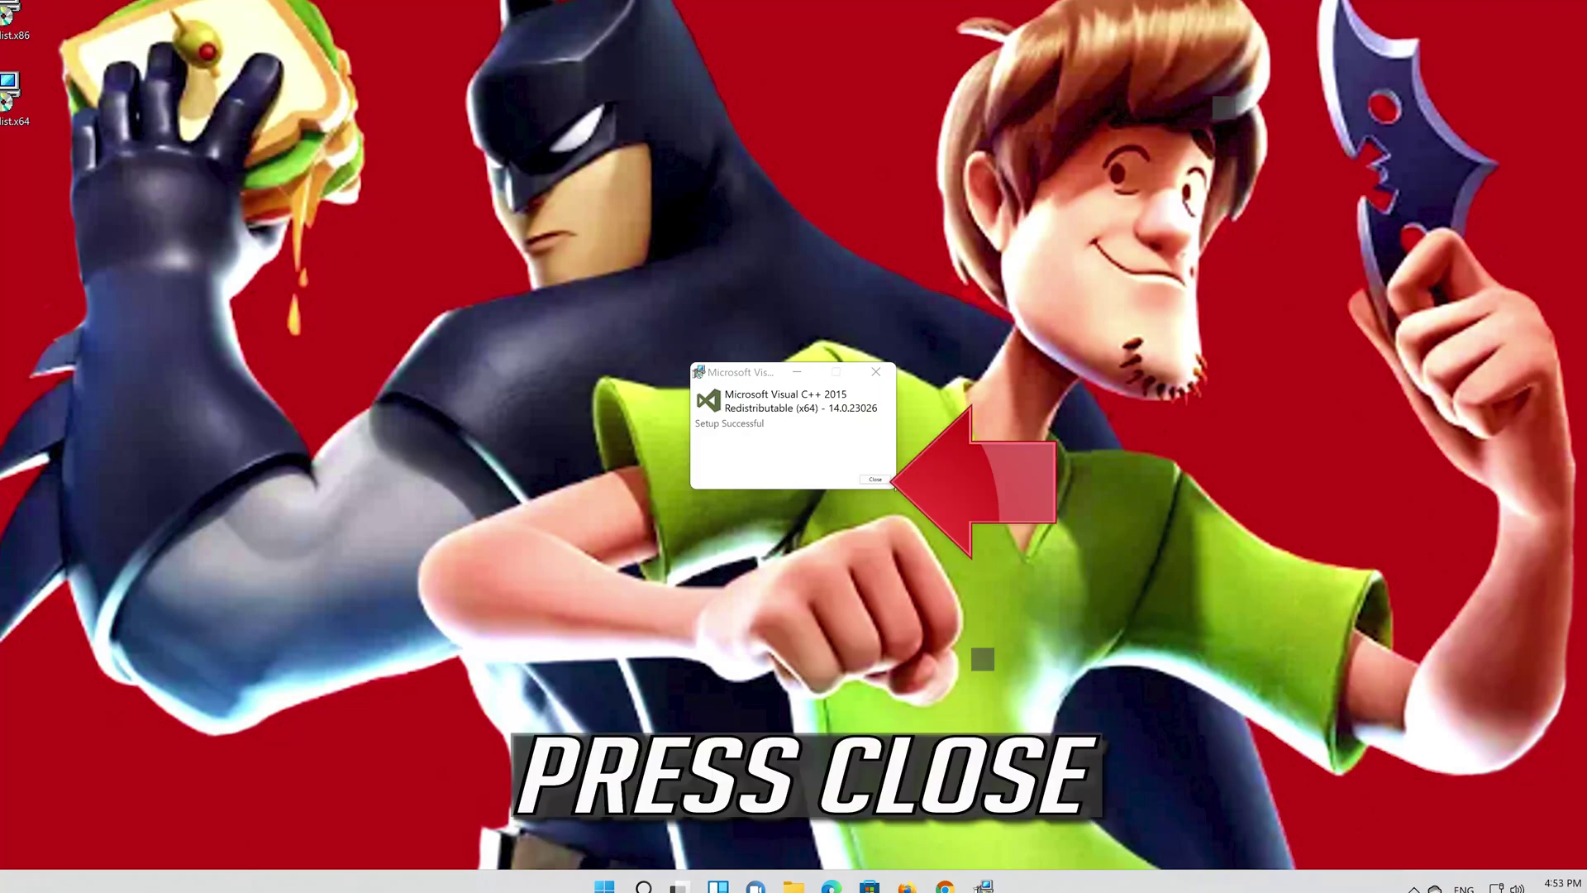
{"action": "left_click", "coordinate": [875, 479]}
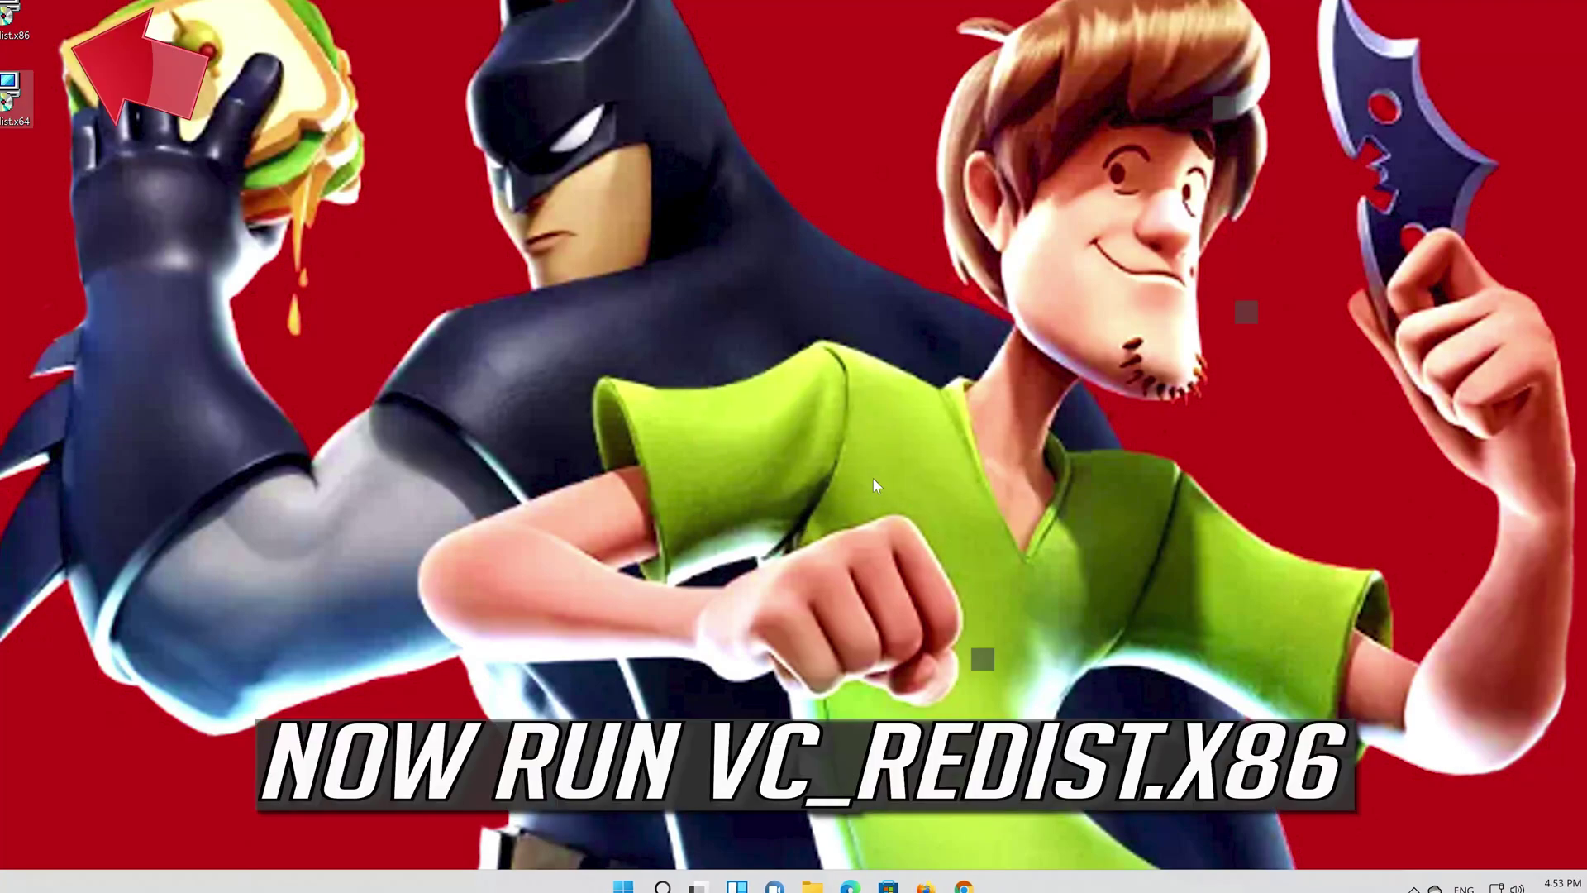
Run vc_redist.x86, accept the license terms, and install Visual C++ 2015 x86 14.0.23026
{"action": "double_click", "coordinate": [8, 23]}
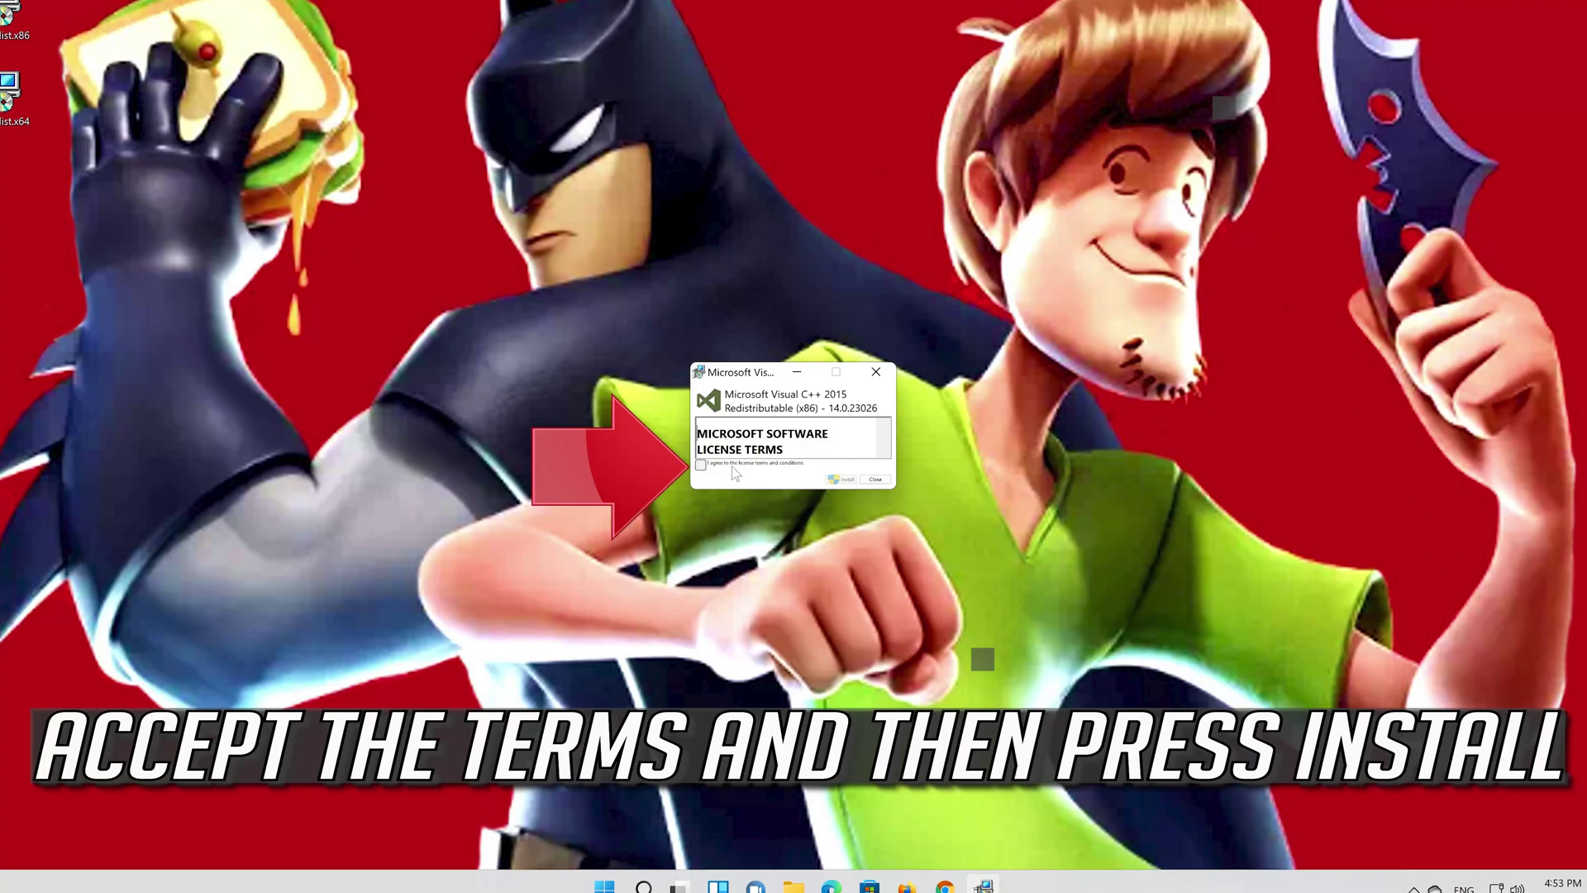
{"action": "left_click", "coordinate": [700, 465]}
{"action": "left_click", "coordinate": [840, 480]}
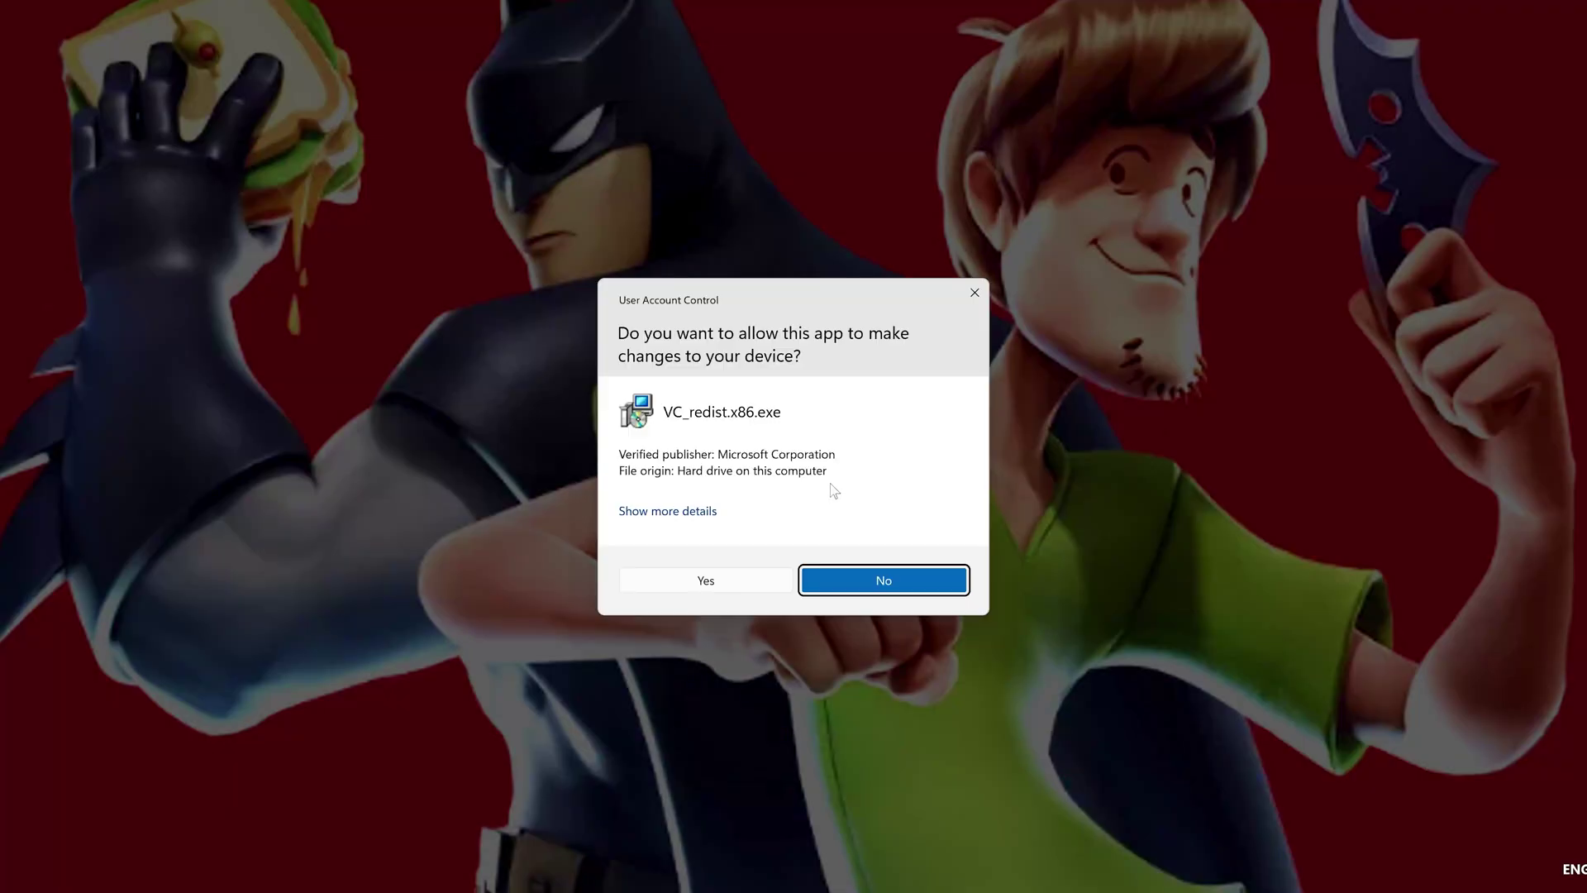
{"action": "left_click", "coordinate": [684, 582]}
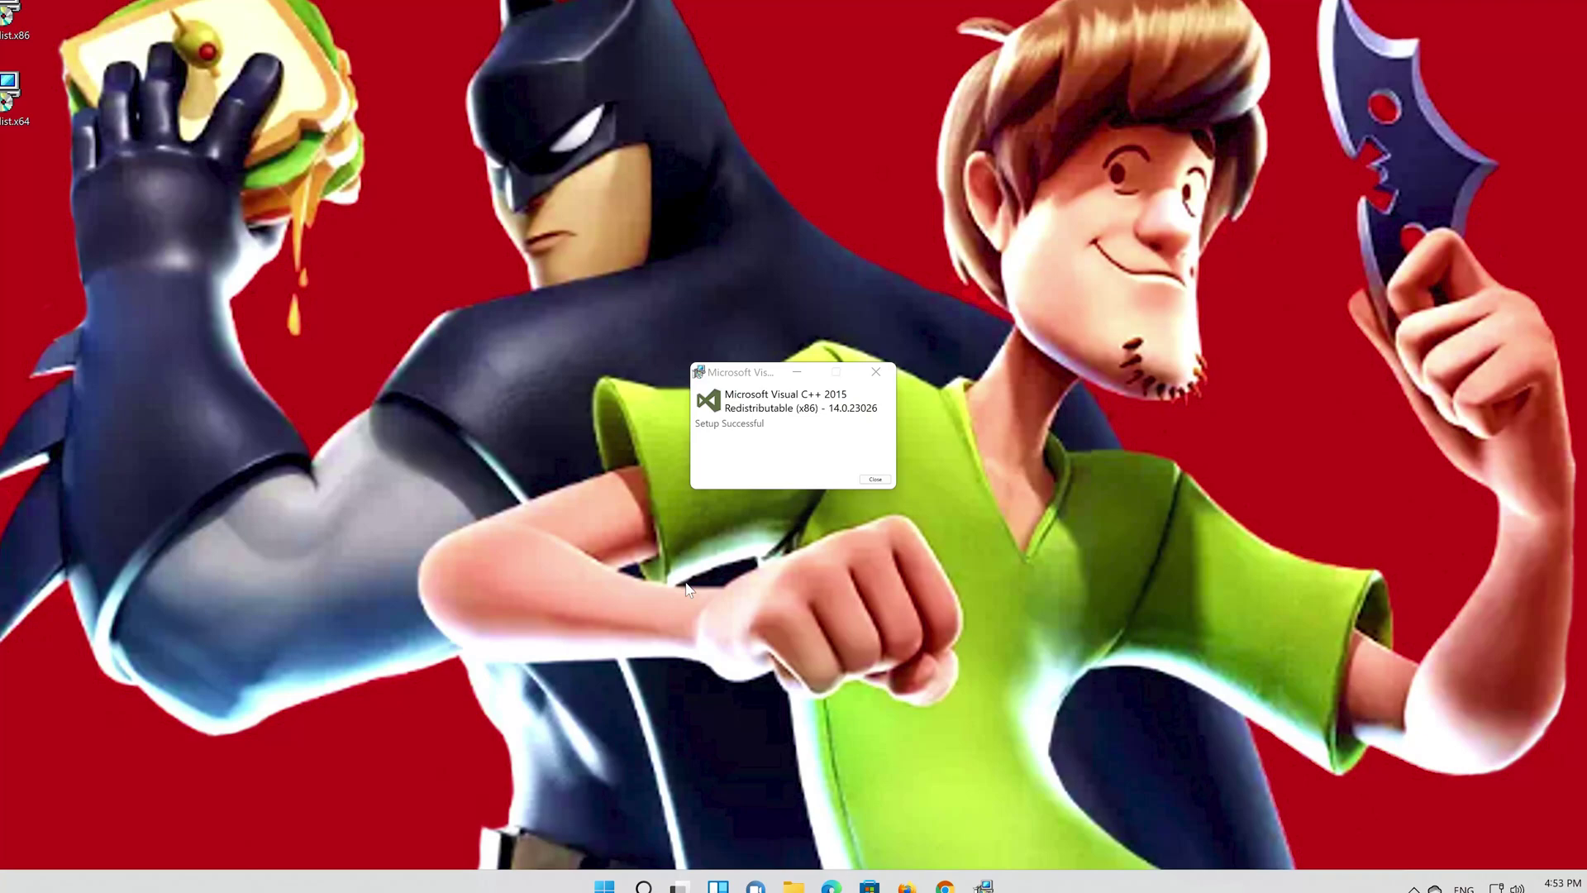
{"action": "left_click", "coordinate": [875, 480]}
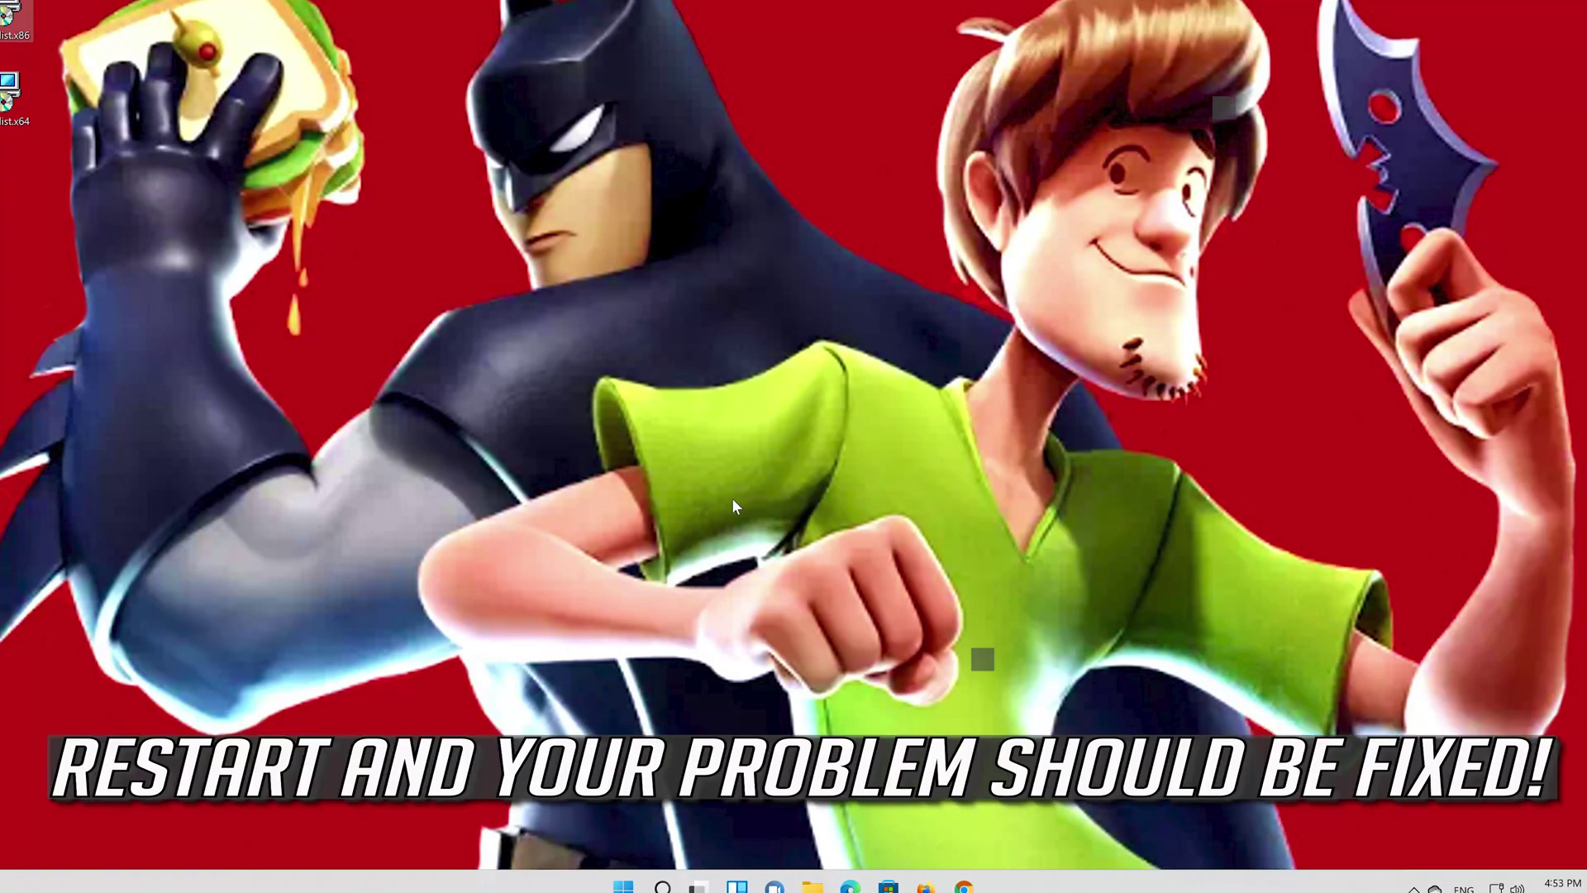